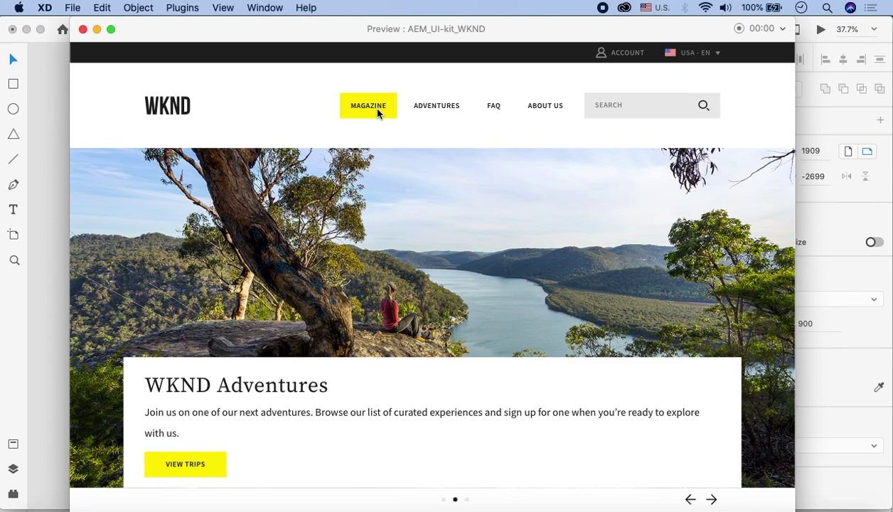
# Step: Close the preview and add a MAGAZINE text label in the empty canvas area above the WKND page
pyautogui.click(83, 32)
pyautogui.scroll(10, 391, 162)
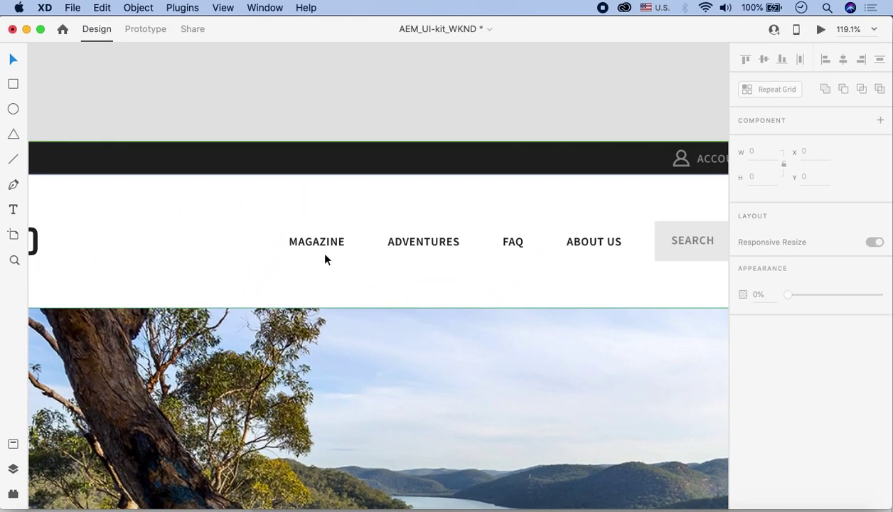
pyautogui.scroll(6, 323, 247)
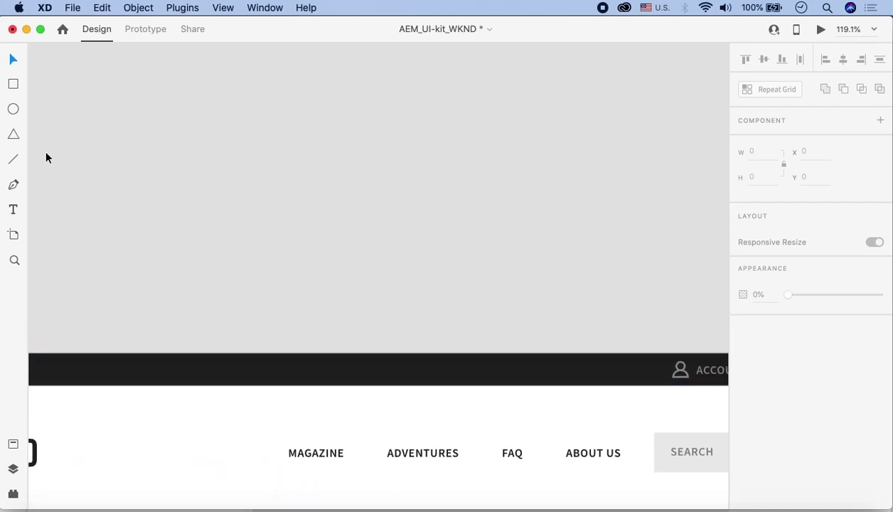
pyautogui.click(13, 210)
pyautogui.click(319, 142)
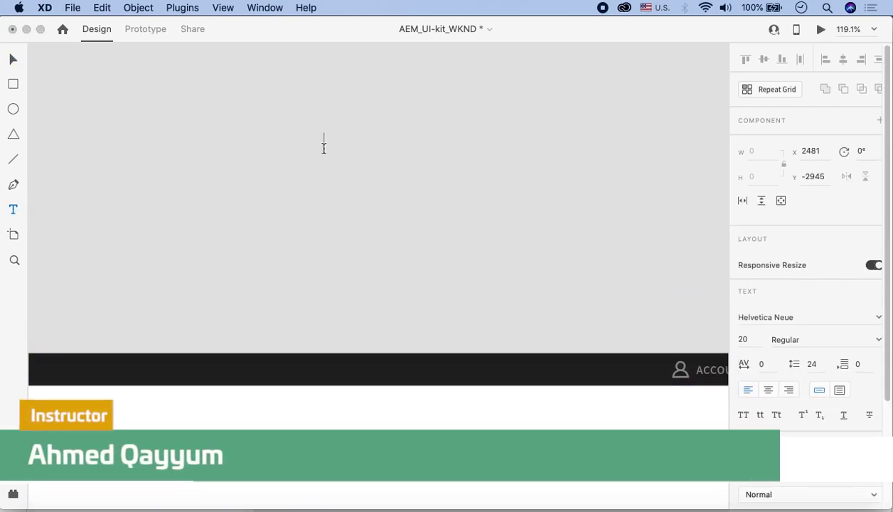
pyautogui.write('MAG')
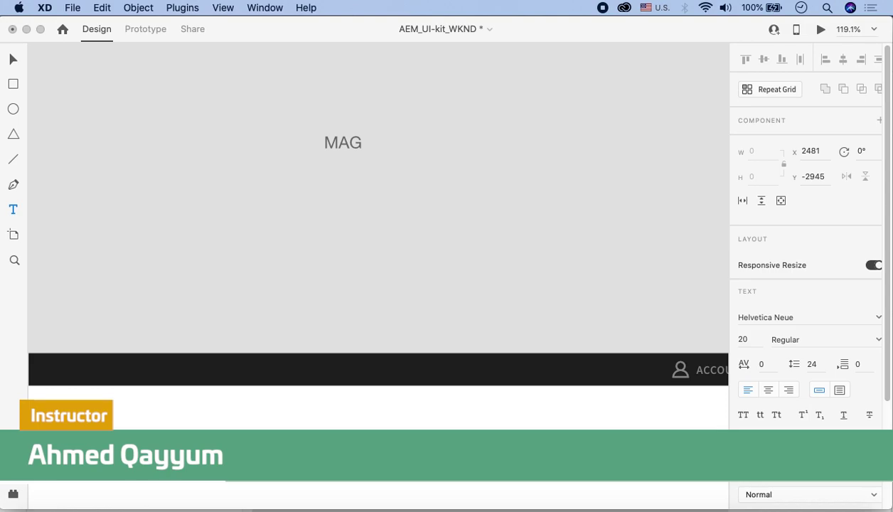
pyautogui.write('AZINE')
pyautogui.click(13, 59)
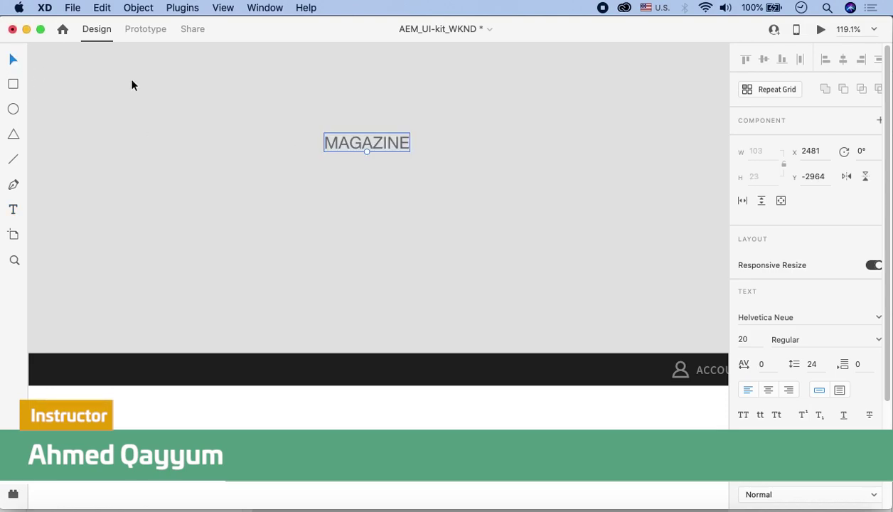
# Step: Set the MAGAZINE text's font to Poppins with Medium weight
pyautogui.click(800, 319)
pyautogui.write('Poppins')
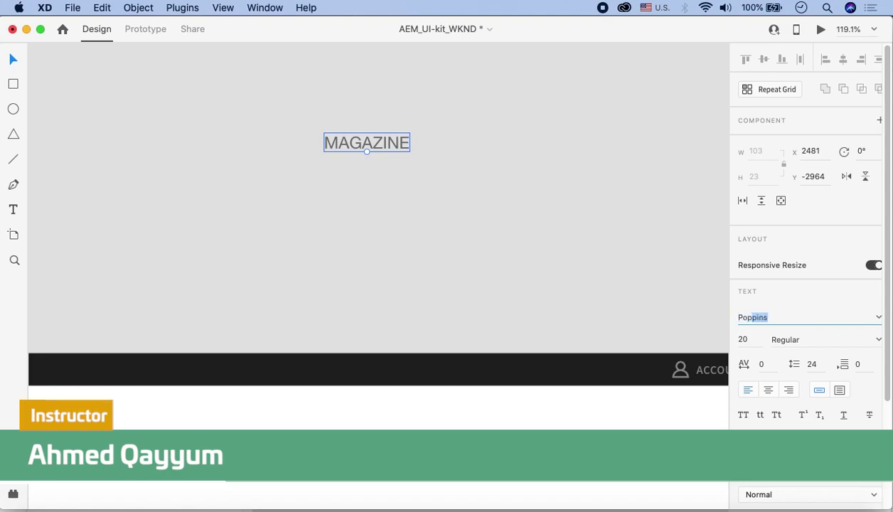
pyautogui.press('Return')
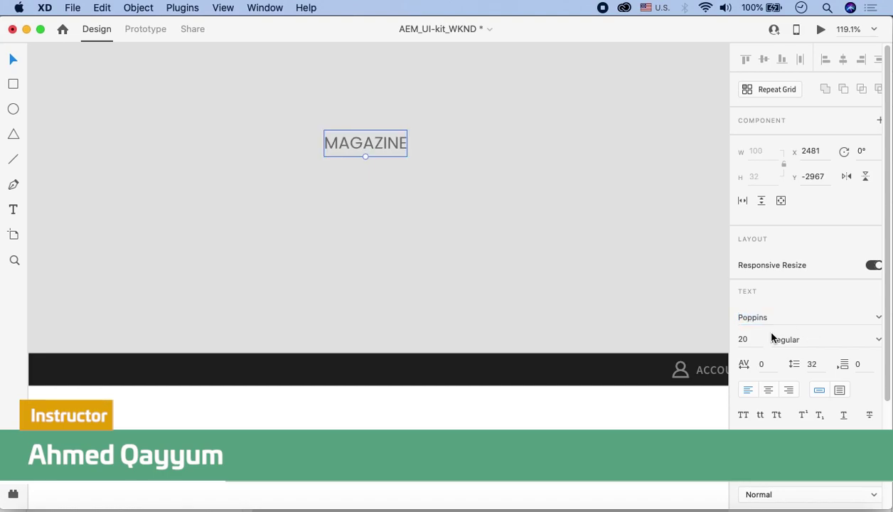
pyautogui.click(877, 340)
pyautogui.click(799, 395)
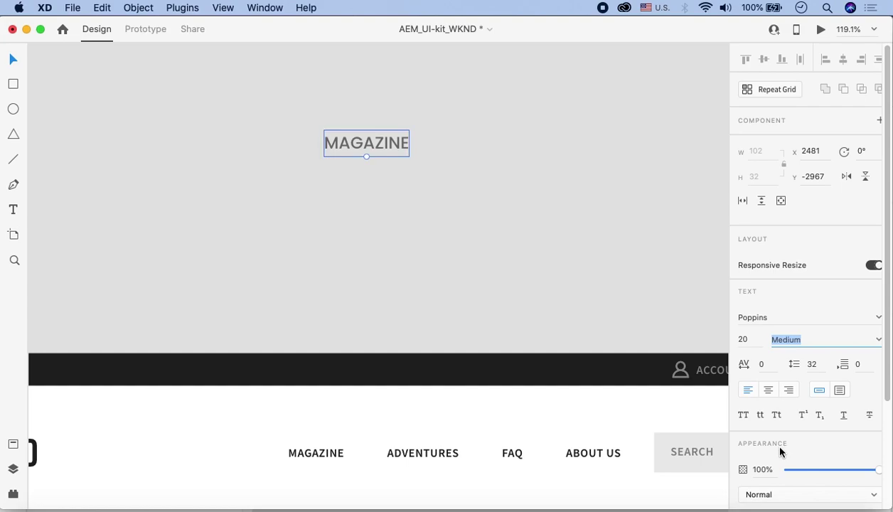
# Step: Fill the MAGAZINE text with near-black #191919 and move it slightly higher on the canvas
pyautogui.scroll(-4, 764, 437)
pyautogui.click(764, 382)
pyautogui.moveTo(610, 370); pyautogui.dragTo(593, 399)
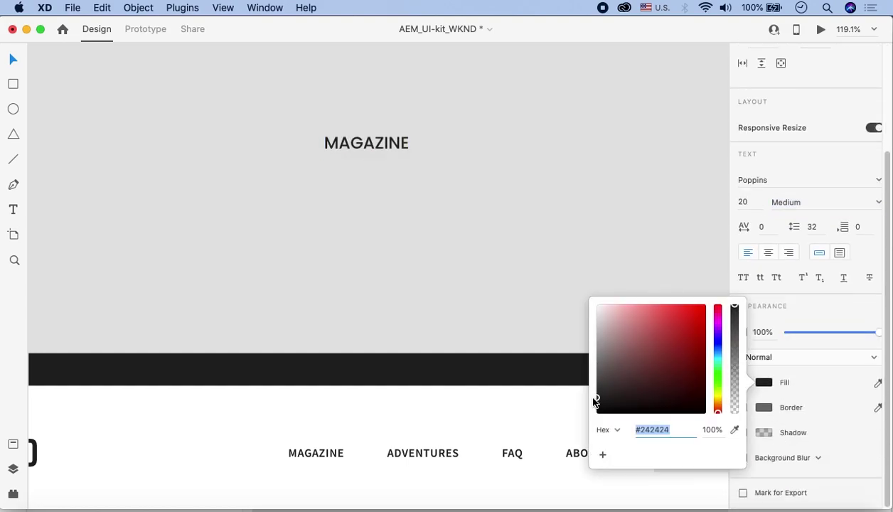
pyautogui.click(466, 152)
pyautogui.scroll(3, 427, 199)
pyautogui.click(377, 249)
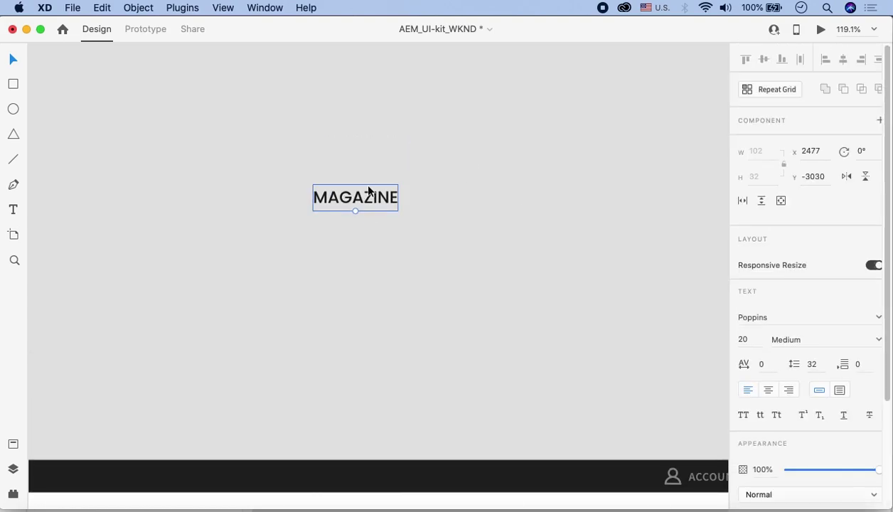
# Step: Convert the MAGAZINE text into a component and add a Hover State to it, keeping the suggested name
pyautogui.scroll(5, 361, 186)
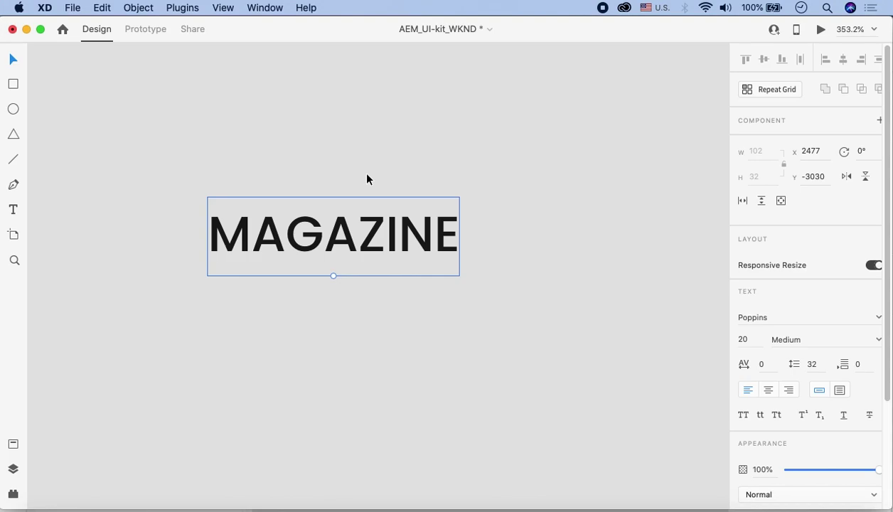
pyautogui.click(369, 171)
pyautogui.click(388, 253)
pyautogui.click(881, 122)
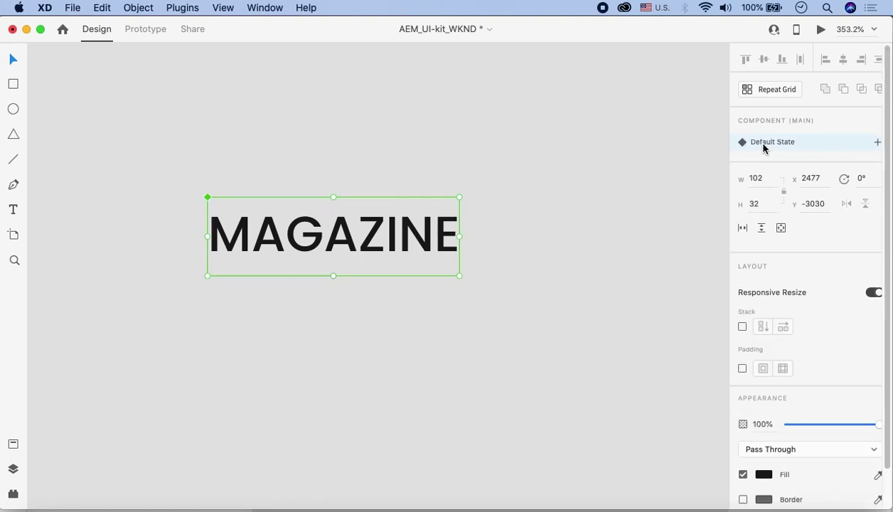
pyautogui.click(878, 143)
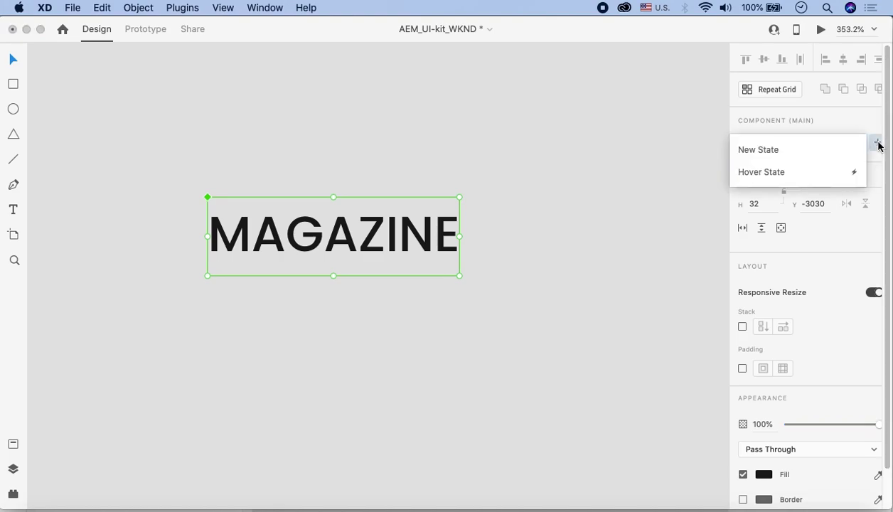
pyautogui.click(787, 173)
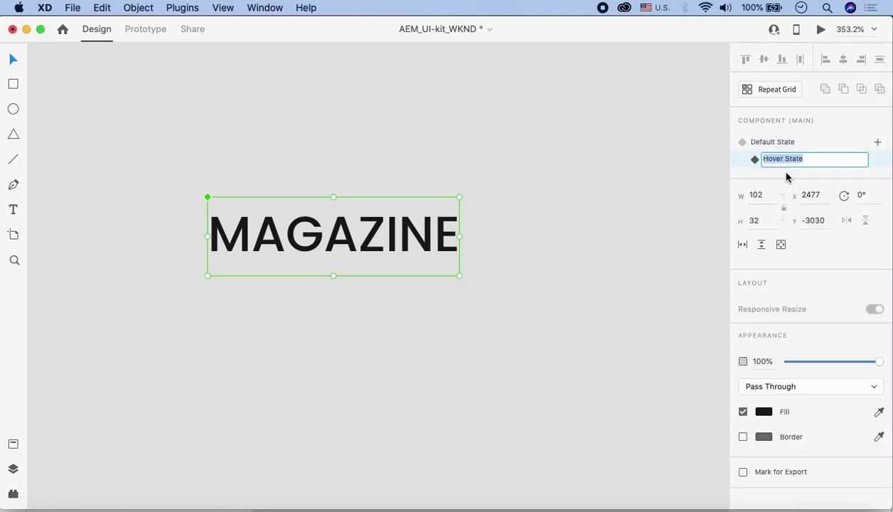
pyautogui.click(595, 204)
pyautogui.click(375, 235)
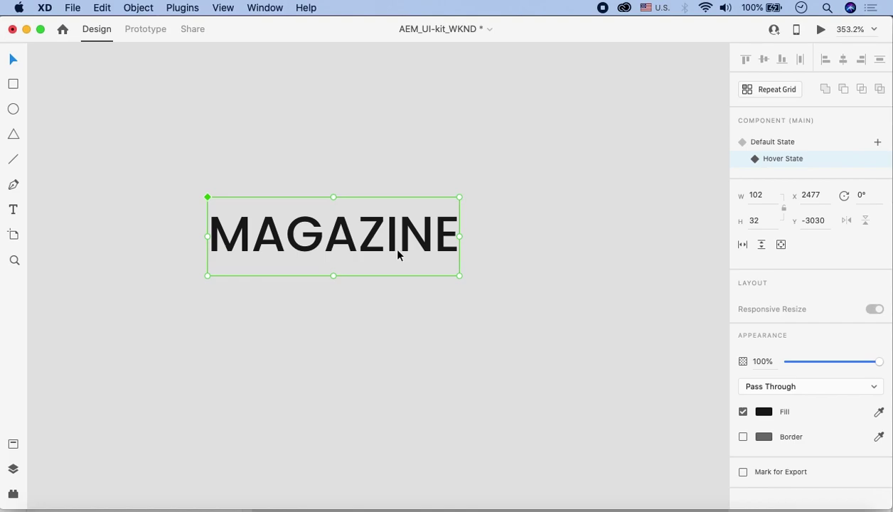
# Step: Compare the component's two states, and recolour the text in the Hover State to a dark yellow around #D0B800
pyautogui.click(753, 142)
pyautogui.click(781, 162)
pyautogui.click(775, 144)
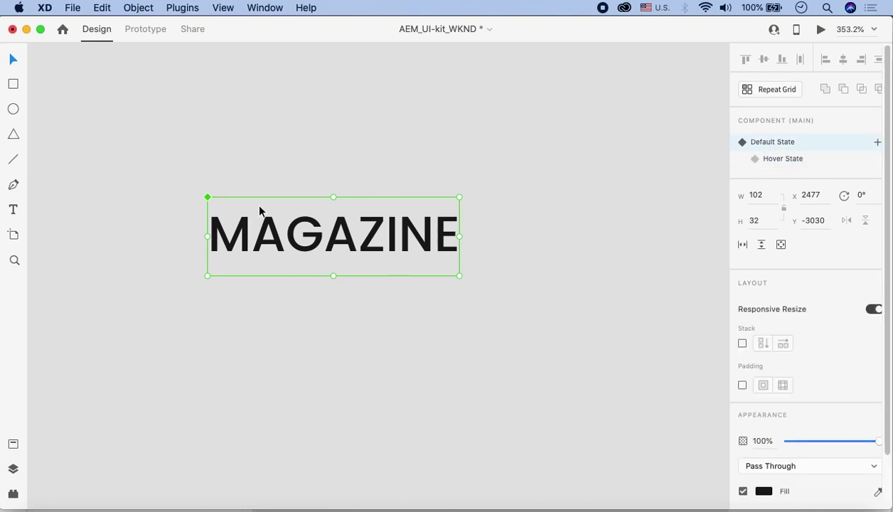
pyautogui.click(793, 163)
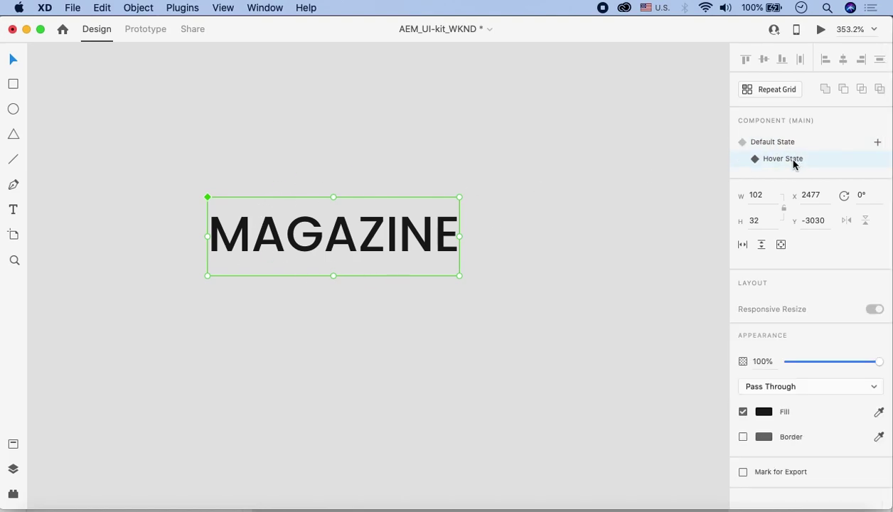
pyautogui.click(768, 414)
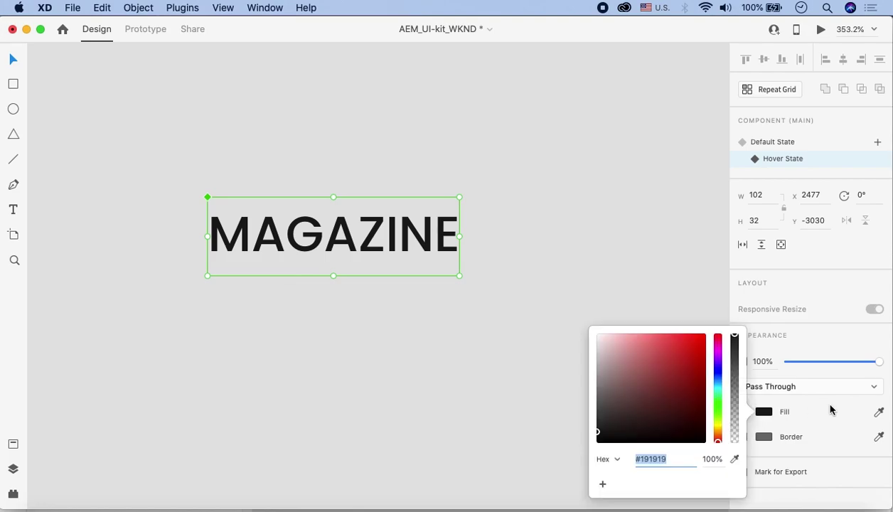
pyautogui.moveTo(718, 428)
pyautogui.mouseDown()
pyautogui.moveTo(721, 411)
pyautogui.moveTo(719, 421)
pyautogui.mouseUp()
pyautogui.click(705, 353)
pyautogui.moveTo(706, 353); pyautogui.dragTo(704, 370)
pyautogui.moveTo(718, 424); pyautogui.dragTo(718, 427)
pyautogui.click(702, 370)
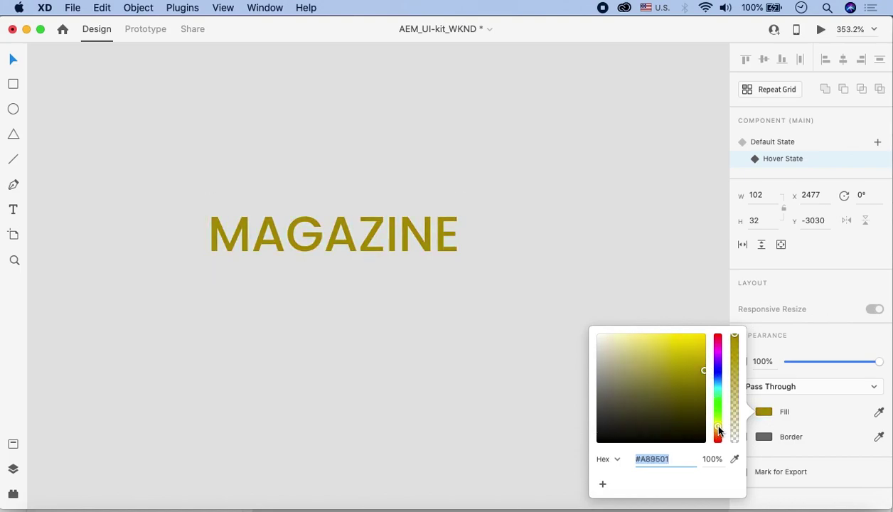
pyautogui.moveTo(702, 369); pyautogui.dragTo(706, 355)
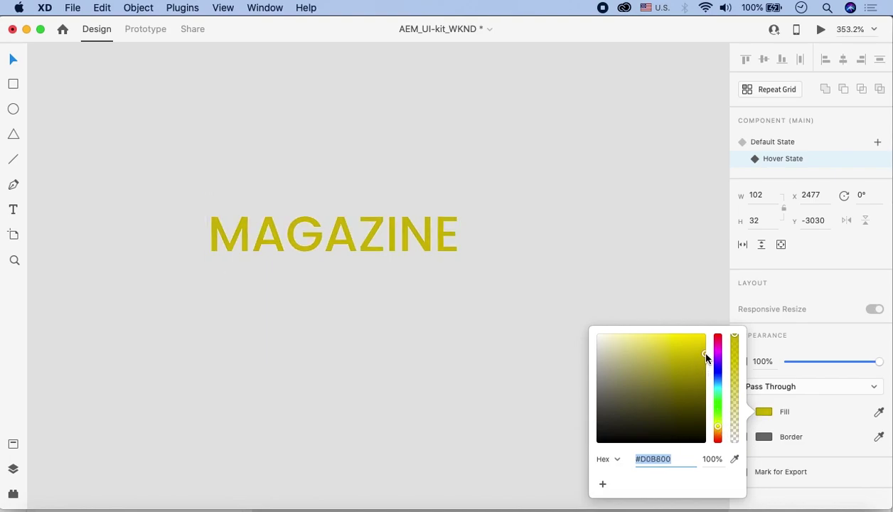
pyautogui.click(649, 263)
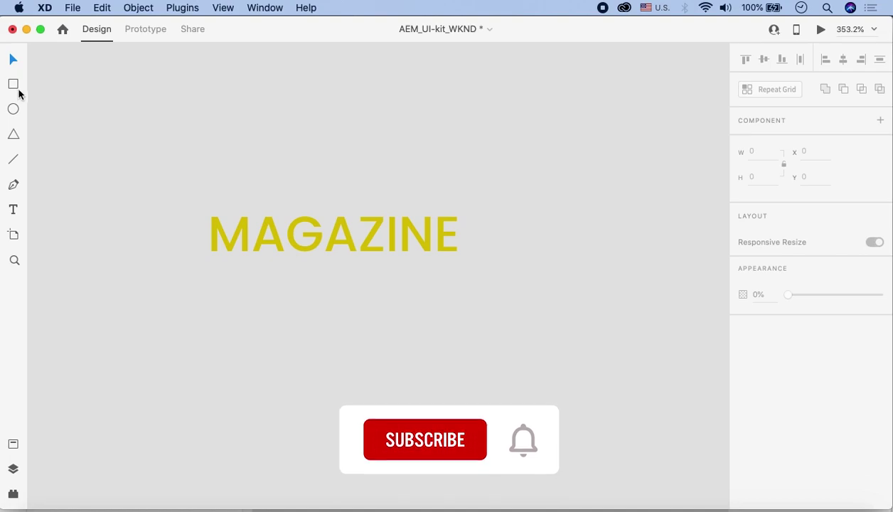
# Step: Draw an artboard about 129 by 38 around the MAGAZINE component and rename it State
pyautogui.click(14, 235)
pyautogui.moveTo(177, 190); pyautogui.dragTo(247, 249)
pyautogui.moveTo(313, 273); pyautogui.dragTo(494, 284)
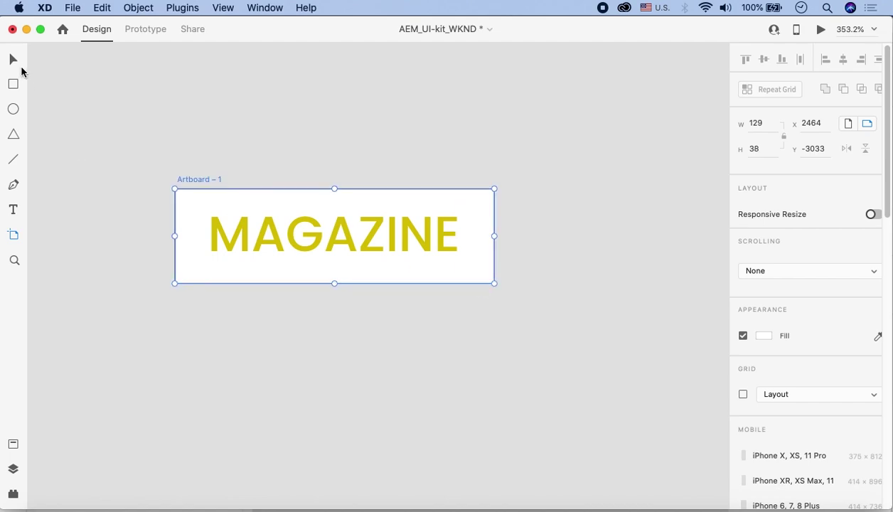
pyautogui.click(12, 61)
pyautogui.doubleClick(190, 179)
pyautogui.write('State')
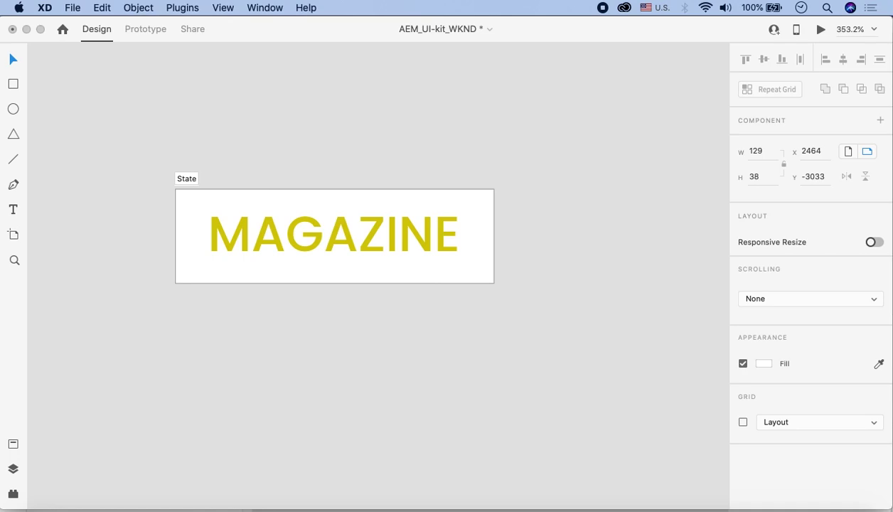
pyautogui.press('Return')
# Step: Switch the MAGAZINE component back to its Default State
pyautogui.click(277, 234)
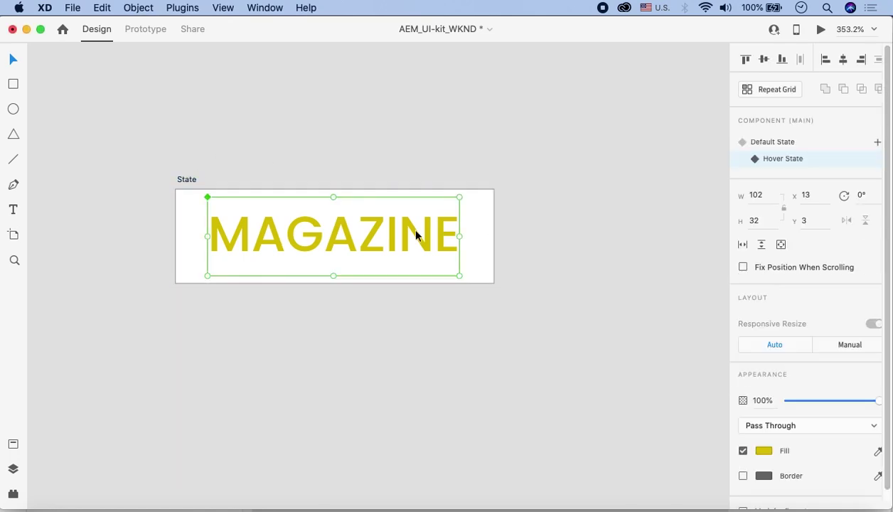
pyautogui.click(793, 144)
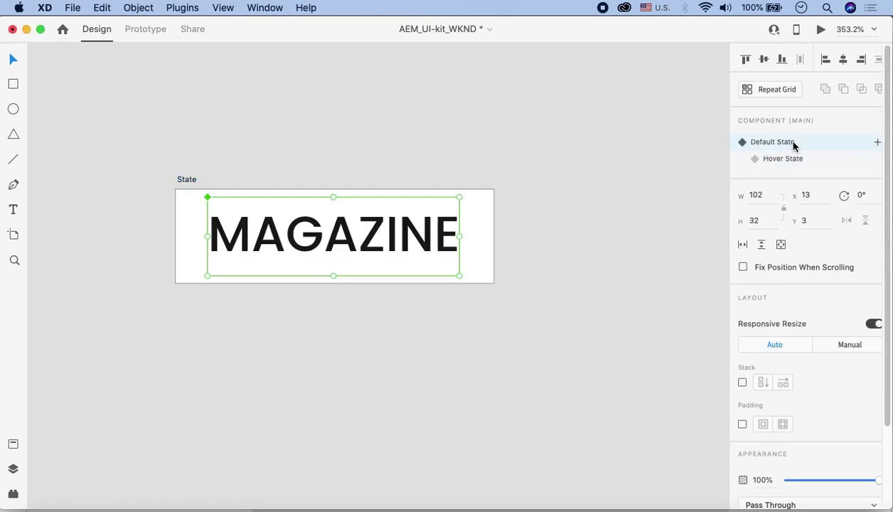
pyautogui.click(594, 204)
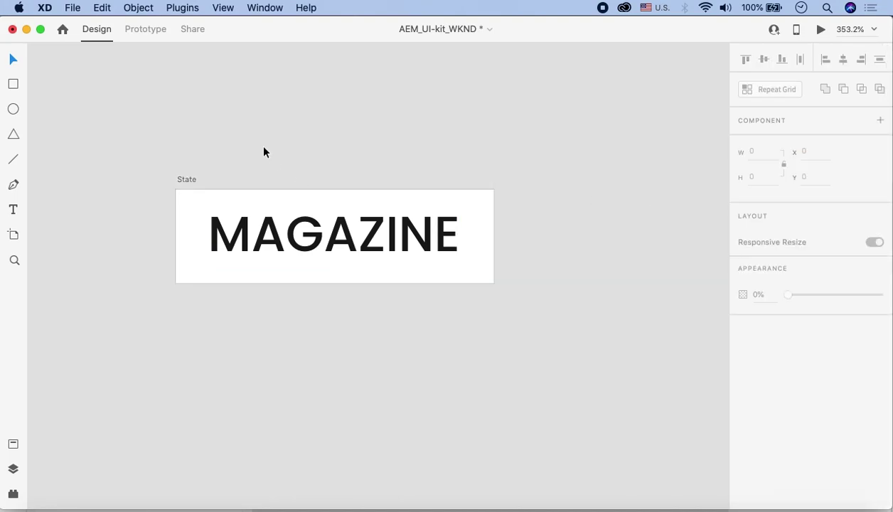
# Step: Switch to Prototype mode and remove the existing interaction from the MAGAZINE component's Default State
pyautogui.click(190, 184)
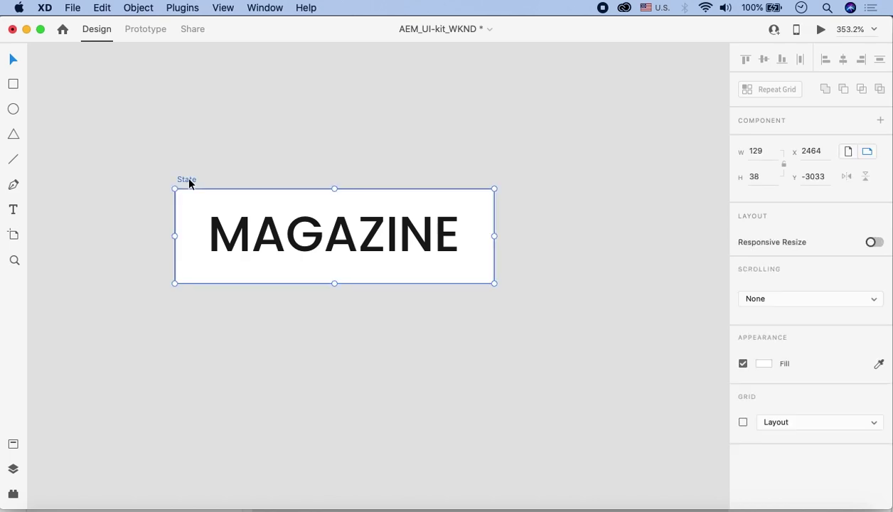
pyautogui.click(155, 32)
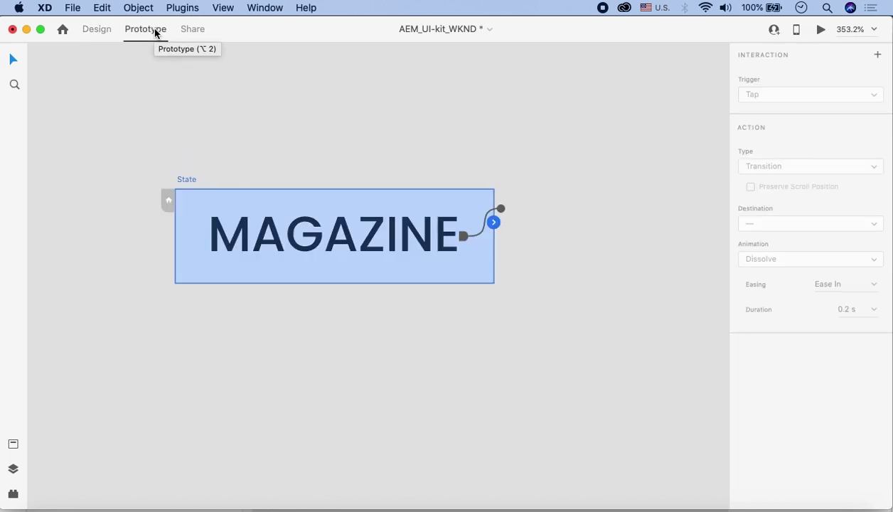
pyautogui.click(463, 238)
pyautogui.doubleClick(464, 241)
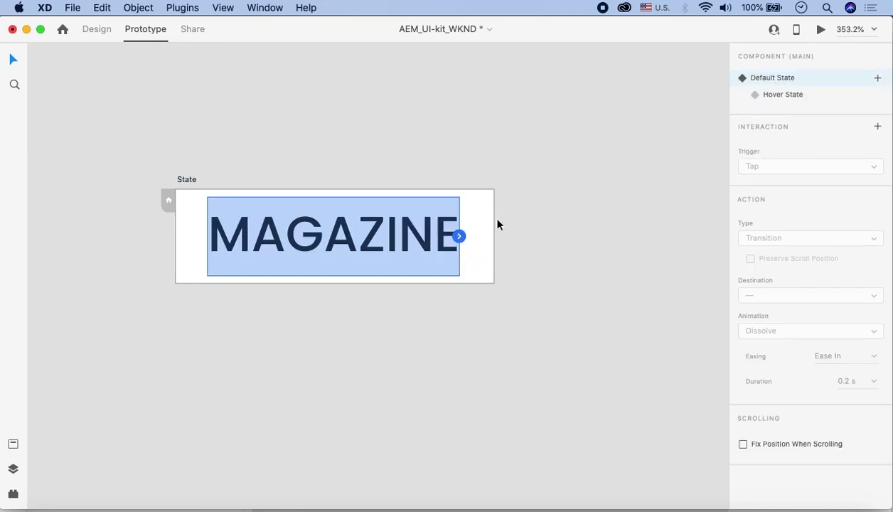
# Step: Add an interaction to the Default State with a Hover trigger, Transition action type and animation set to None
pyautogui.click(878, 127)
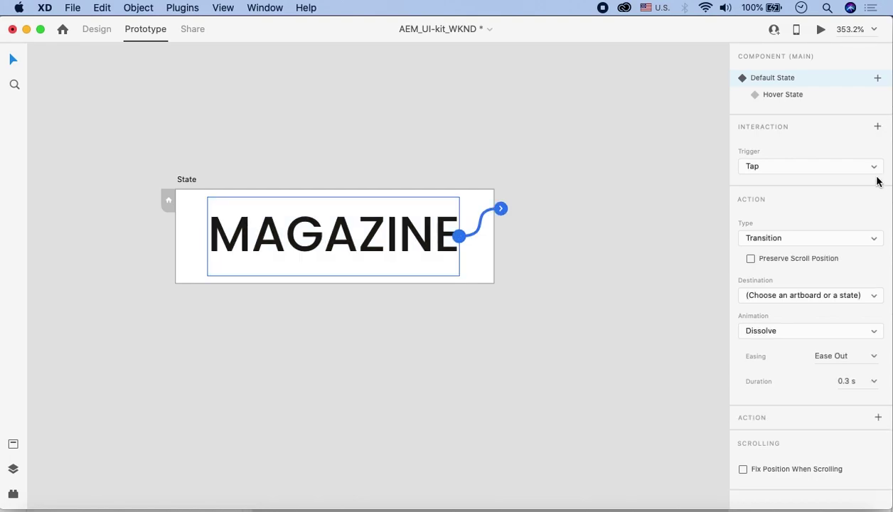
pyautogui.click(763, 168)
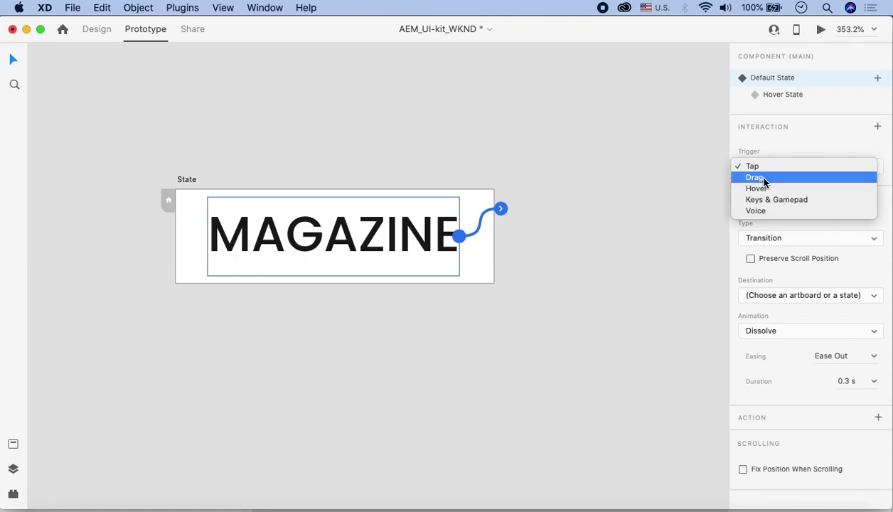
pyautogui.click(765, 189)
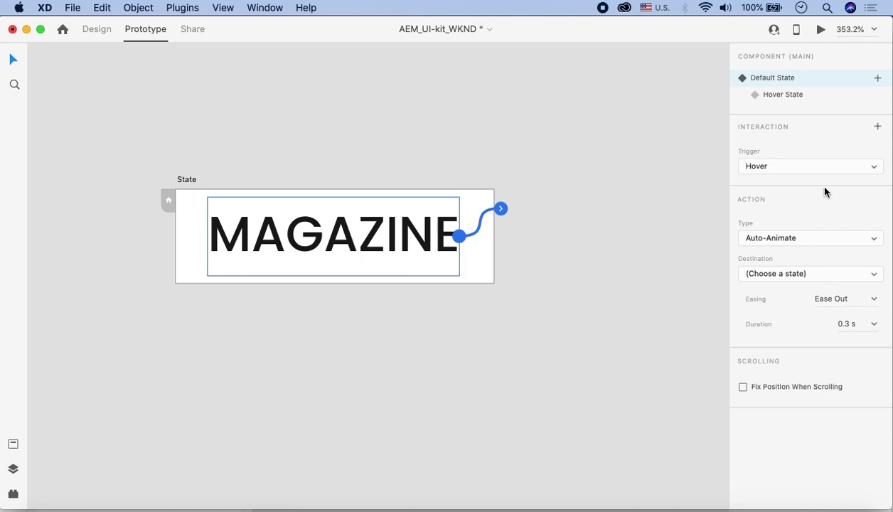
pyautogui.click(840, 239)
pyautogui.click(834, 228)
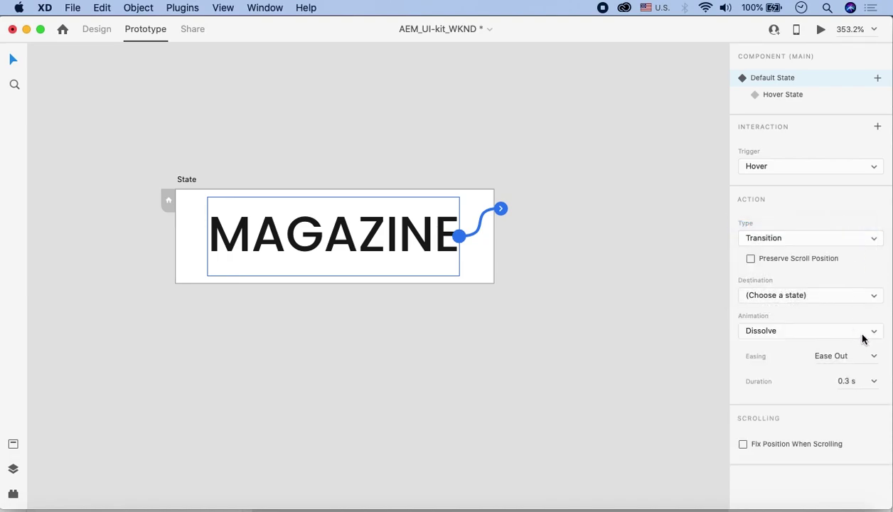
pyautogui.click(863, 338)
pyautogui.click(836, 325)
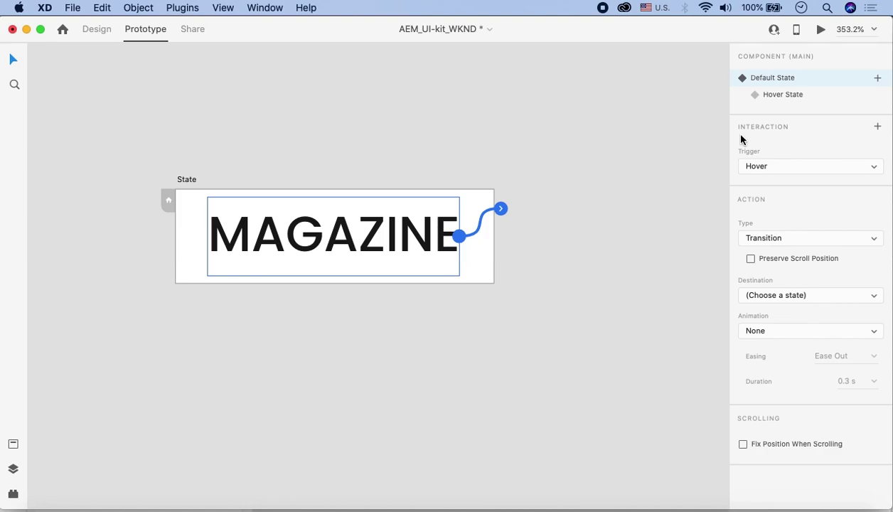
# Step: Add an interaction with a Hover trigger to the MAGAZINE component's Hover State, with Default State as its destination
pyautogui.click(794, 103)
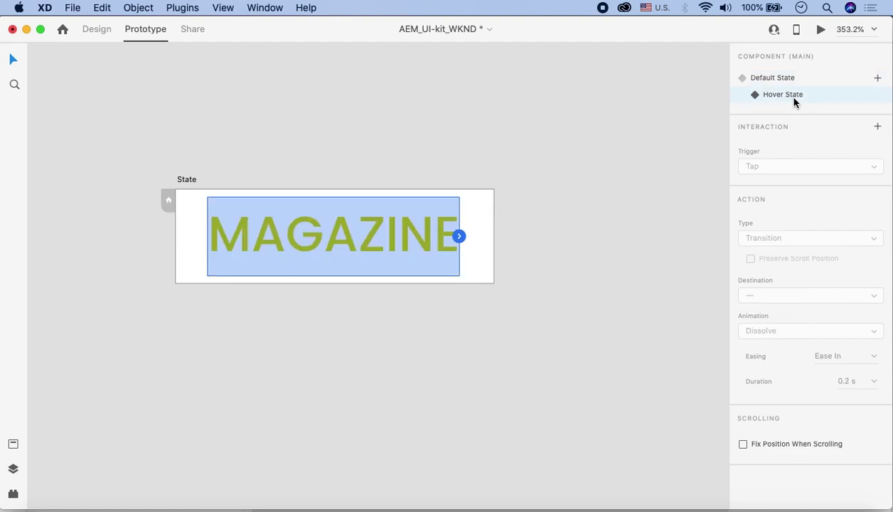
pyautogui.click(878, 126)
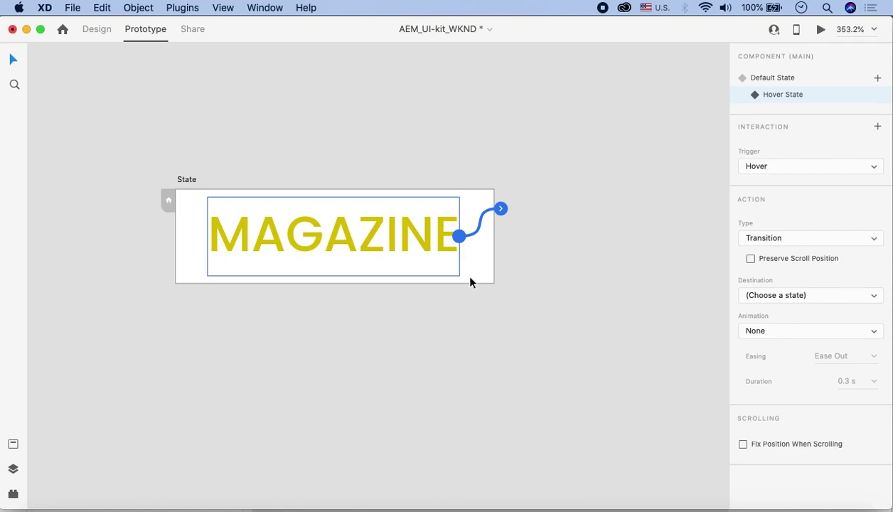
pyautogui.click(813, 299)
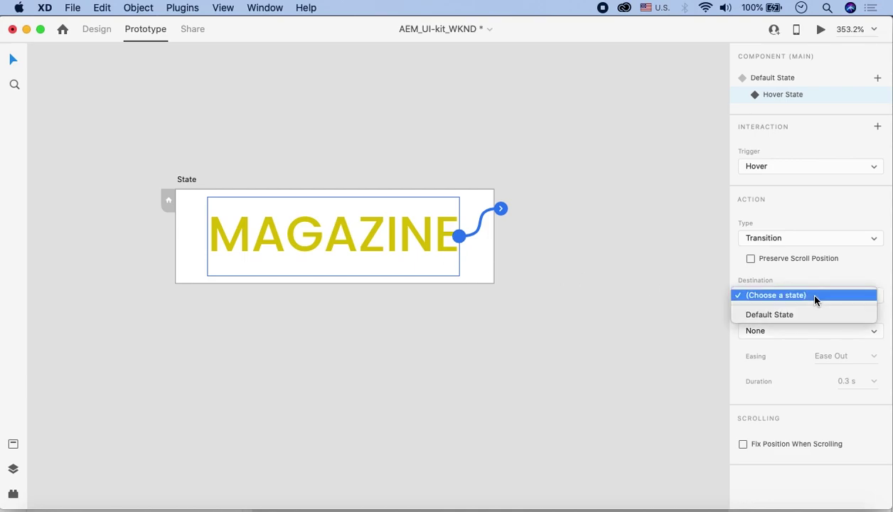
pyautogui.click(782, 319)
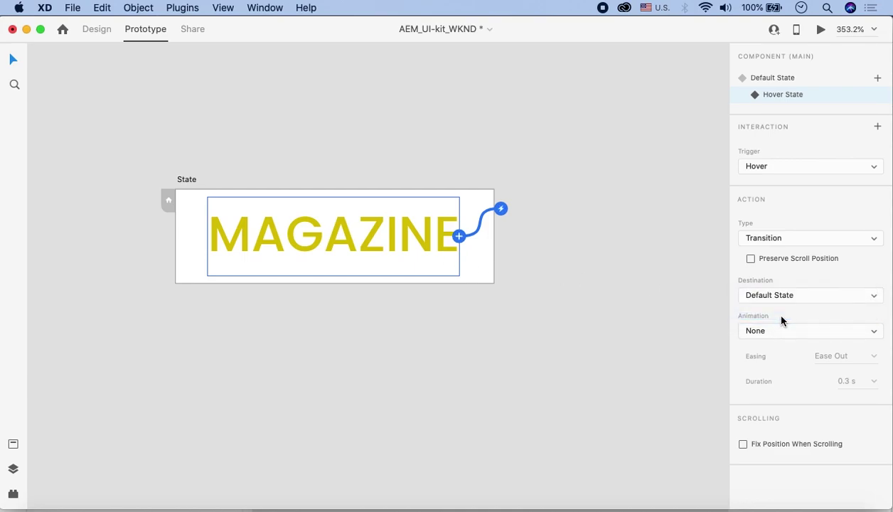
# Step: Add an interaction with a Hover trigger to the Default State, with Hover State as its destination, and review both states
pyautogui.click(772, 82)
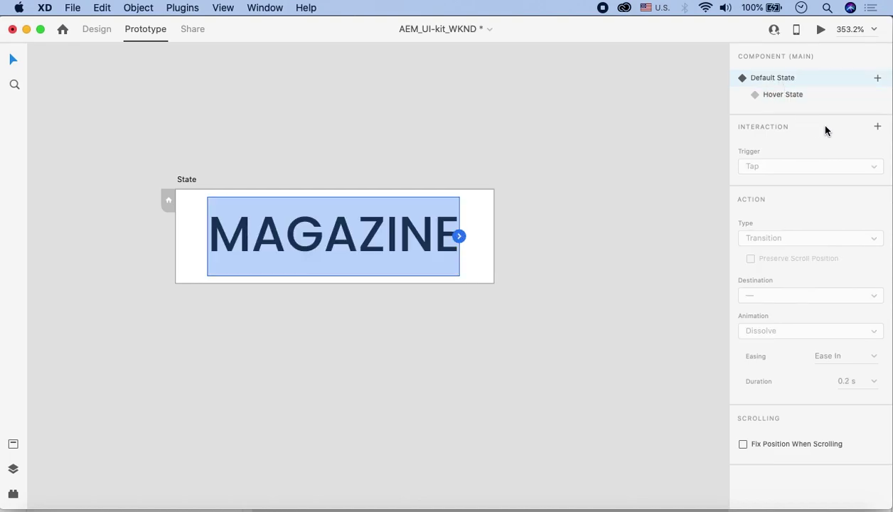
pyautogui.click(877, 127)
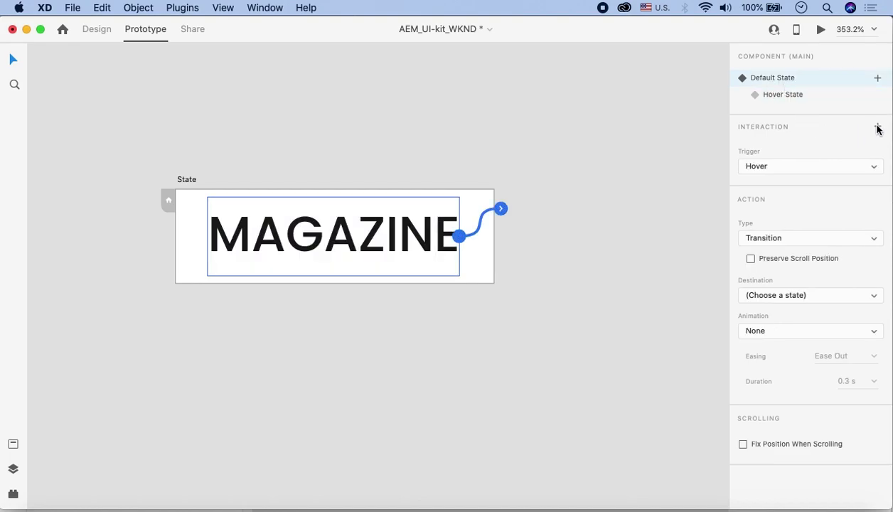
pyautogui.click(857, 295)
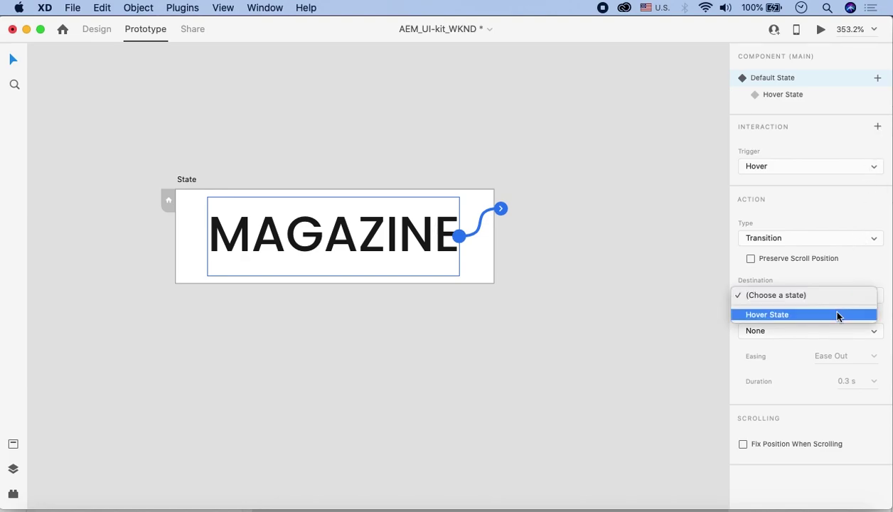
pyautogui.click(838, 315)
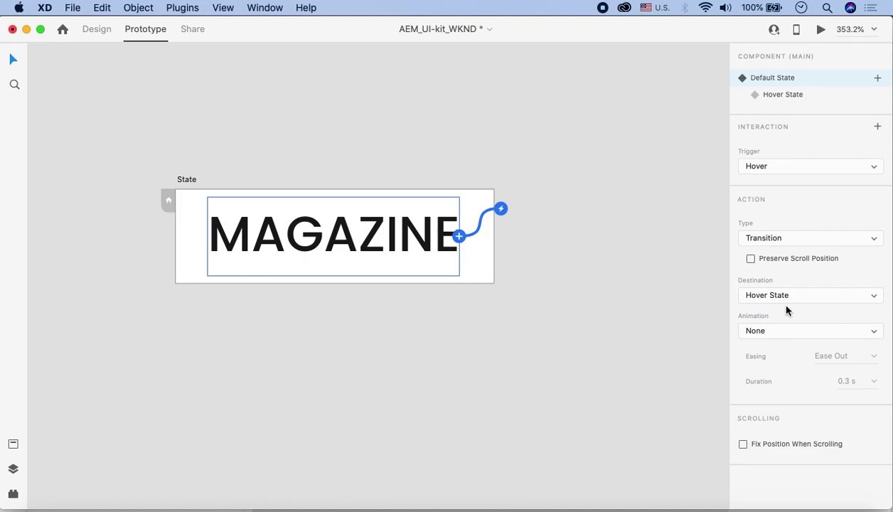
pyautogui.click(781, 96)
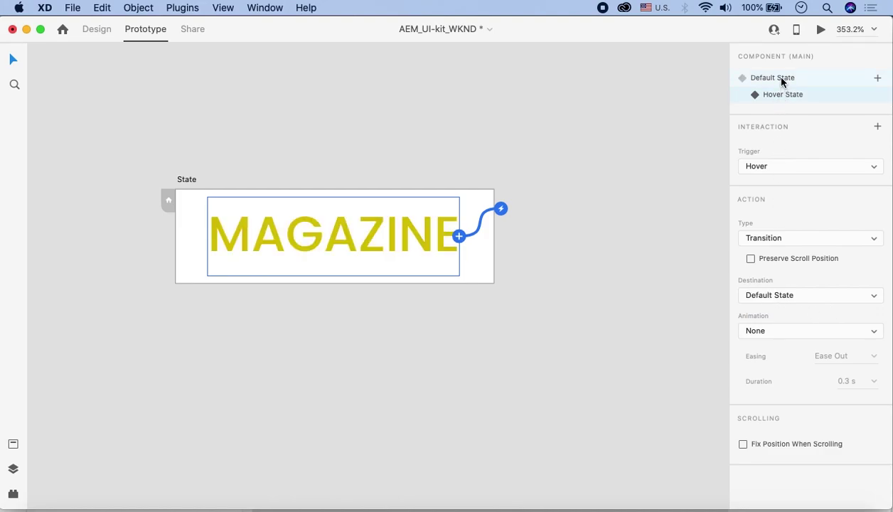
pyautogui.click(782, 81)
pyautogui.click(604, 103)
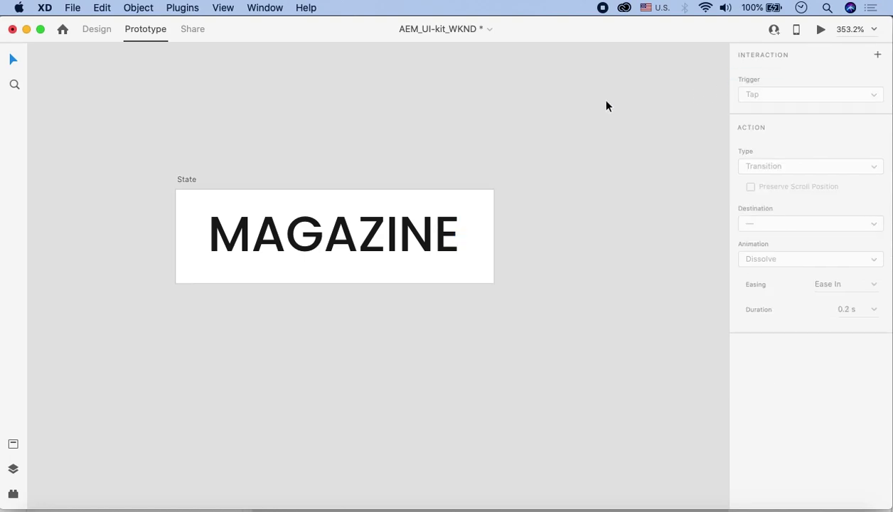
# Step: Preview the State artboard to test the MAGAZINE hover interaction, and close the preview
pyautogui.click(182, 180)
pyautogui.click(821, 30)
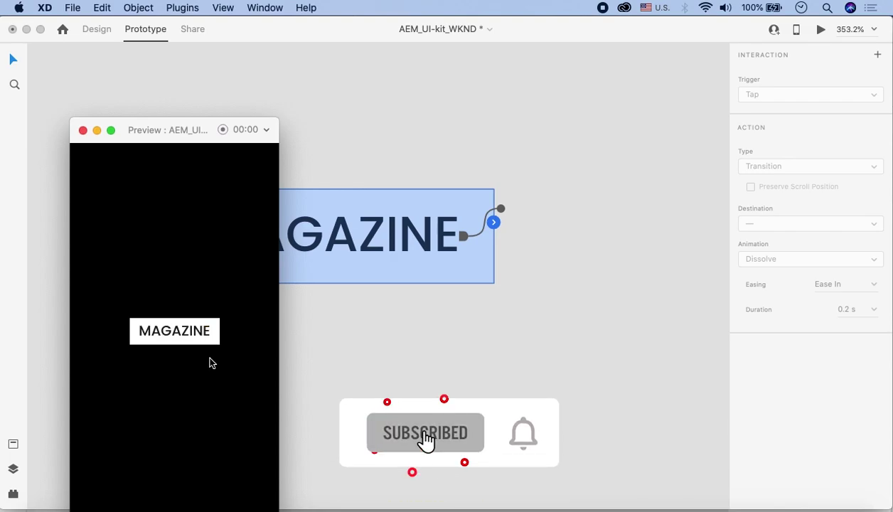
pyautogui.click(82, 130)
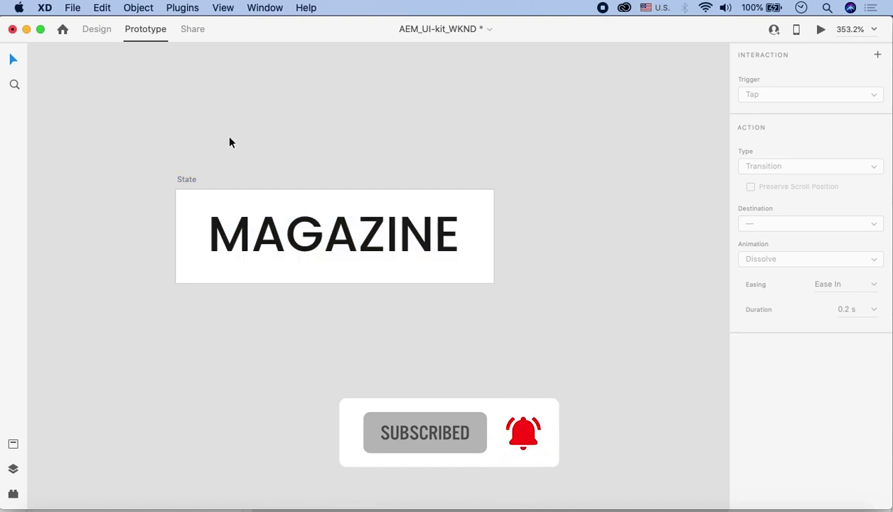
# Step: Switch to Design mode and show the MAGAZINE component's Hover State for editing
pyautogui.scroll(-5, 327, 267)
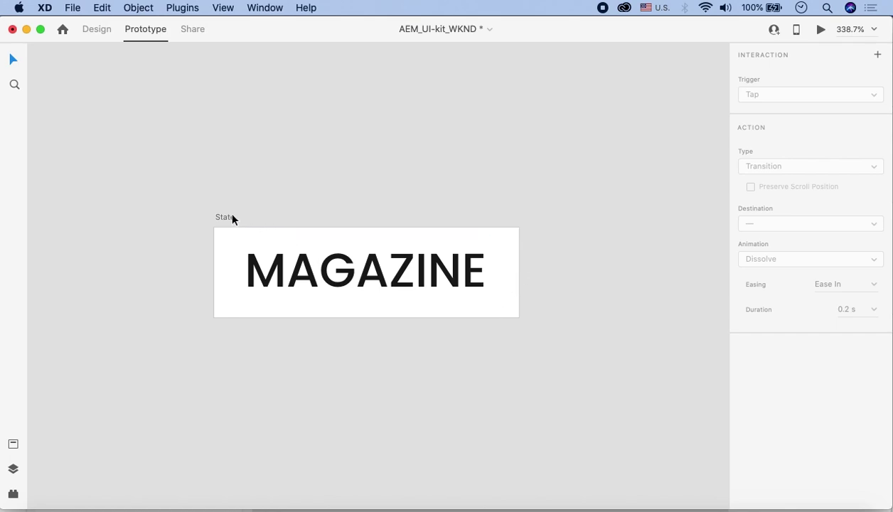
pyautogui.click(101, 30)
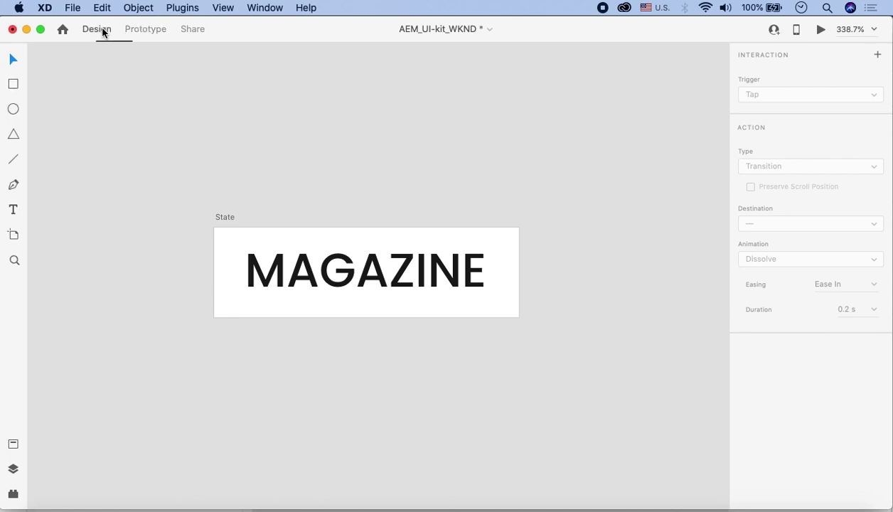
pyautogui.click(283, 272)
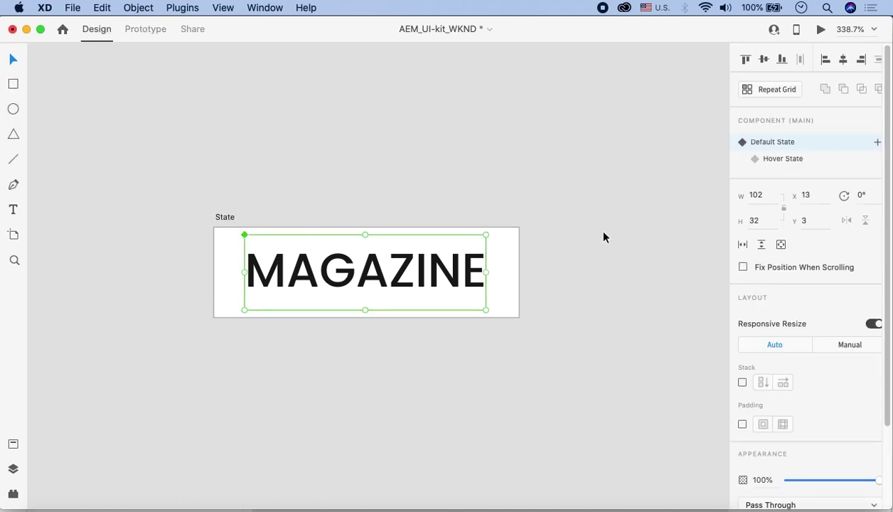
pyautogui.click(774, 165)
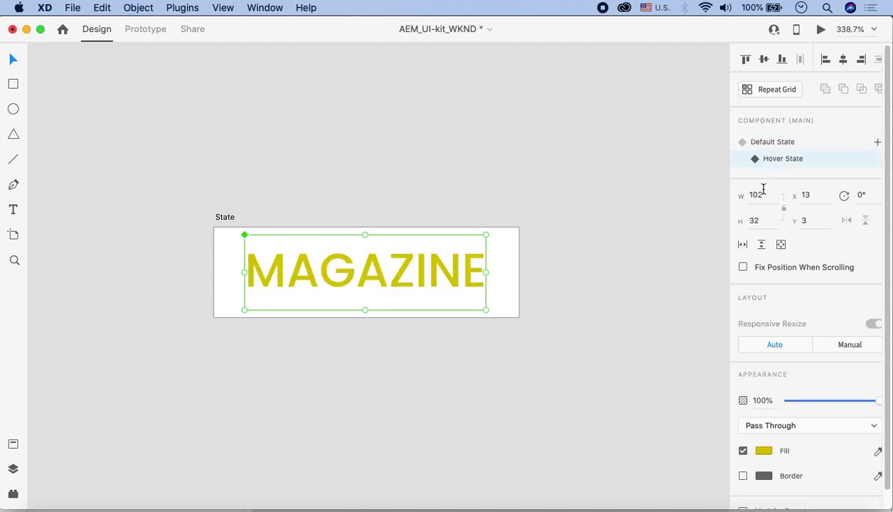
# Step: Draw a rectangle, move it onto the State artboard at X 0, Y 0 and fit it to 129 by 38
pyautogui.click(13, 85)
pyautogui.moveTo(214, 184)
pyautogui.mouseDown()
pyautogui.moveTo(528, 150)
pyautogui.moveTo(521, 102)
pyautogui.mouseUp()
pyautogui.click(13, 60)
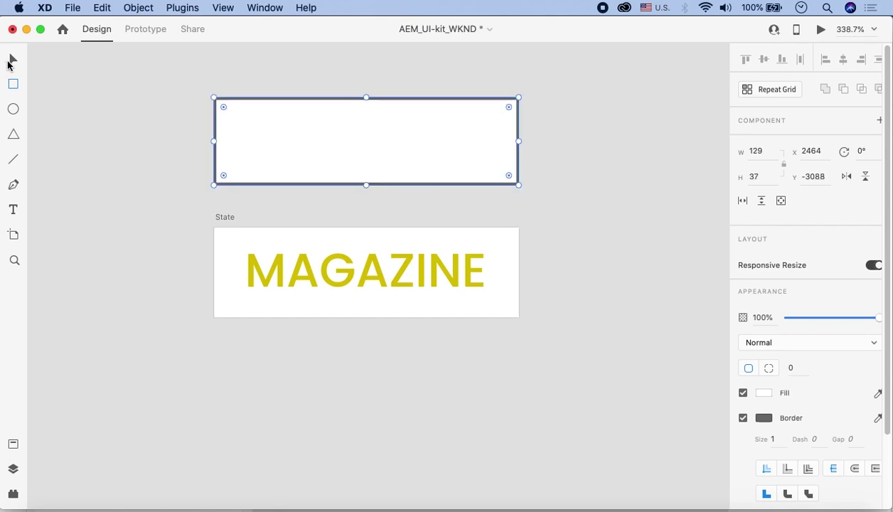
pyautogui.moveTo(361, 146); pyautogui.dragTo(365, 281)
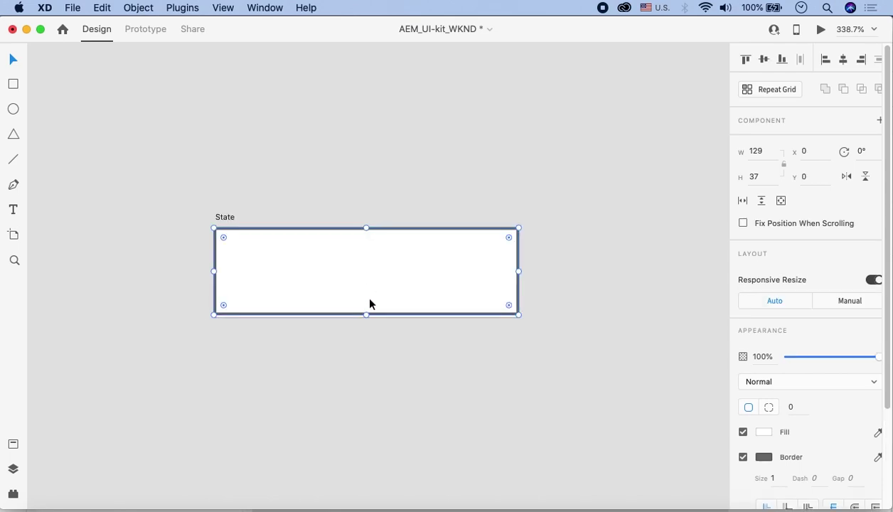
pyautogui.moveTo(365, 315); pyautogui.dragTo(365, 318)
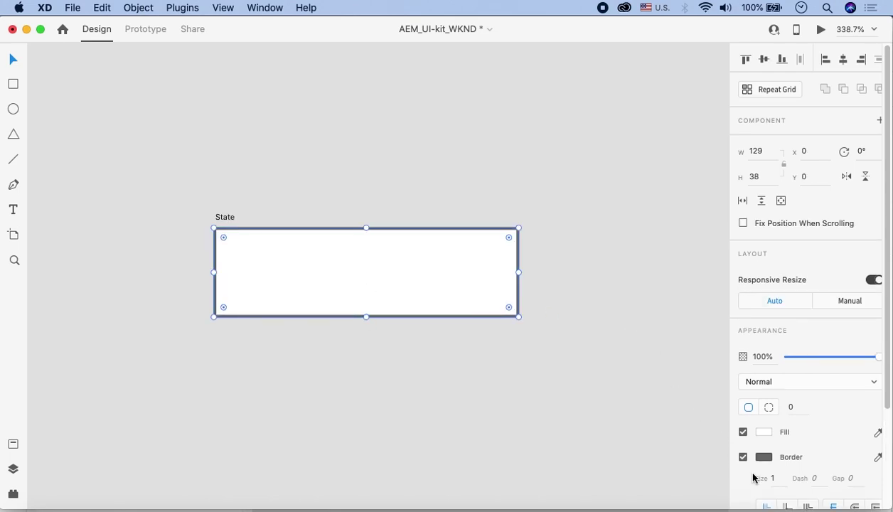
# Step: Remove the rectangle's border and fill it with green #9DCE5A
pyautogui.click(744, 457)
pyautogui.click(764, 432)
pyautogui.moveTo(719, 446); pyautogui.dragTo(720, 434)
pyautogui.moveTo(681, 352)
pyautogui.mouseDown()
pyautogui.moveTo(697, 365)
pyautogui.moveTo(658, 367)
pyautogui.mouseUp()
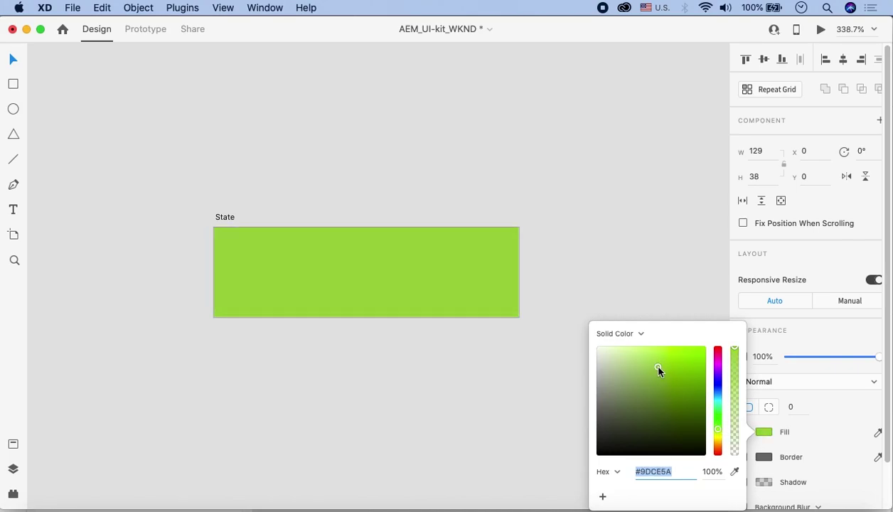
pyautogui.click(609, 270)
# Step: Move the green rectangle above the State artboard and paste a copy of it inside the MAGAZINE component's Hover State
pyautogui.click(345, 269)
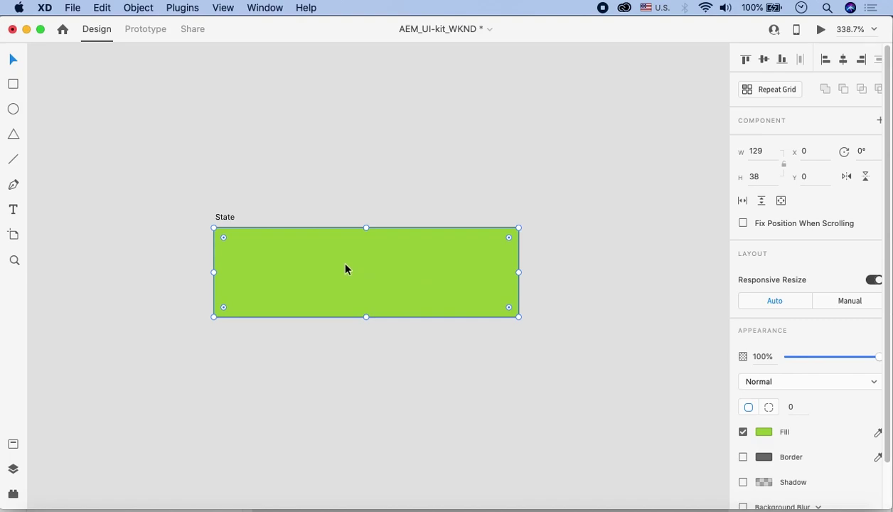
pyautogui.moveTo(368, 290); pyautogui.dragTo(369, 149)
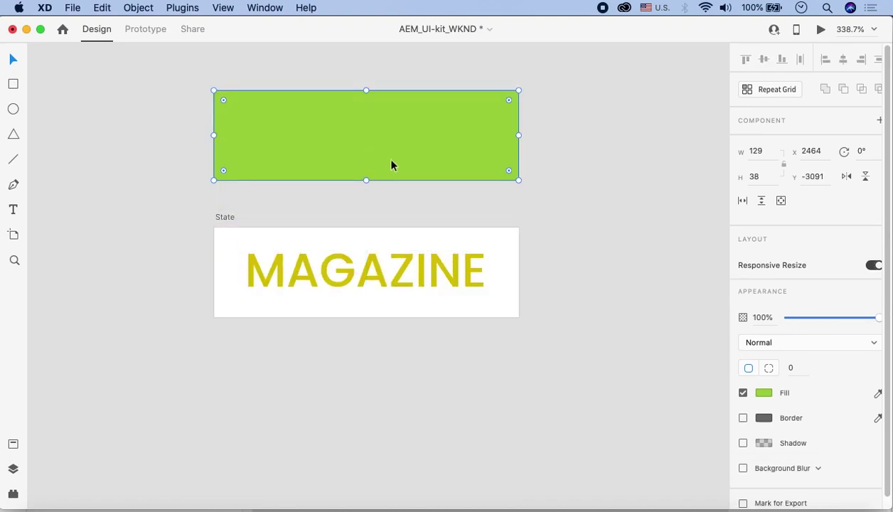
pyautogui.click(460, 272)
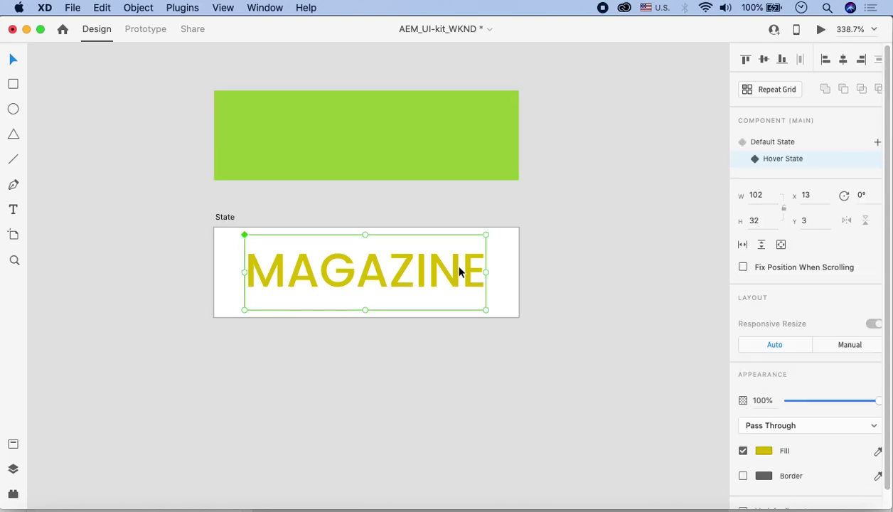
pyautogui.doubleClick(458, 272)
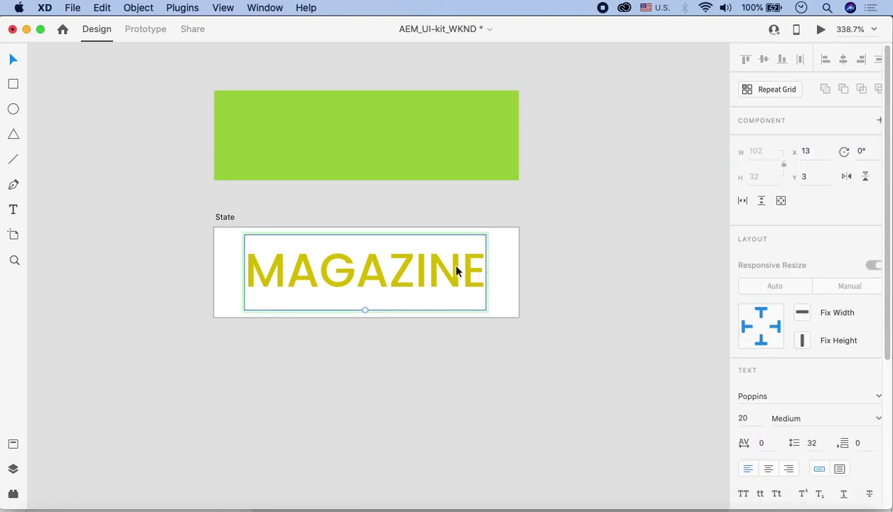
pyautogui.press('super+v')
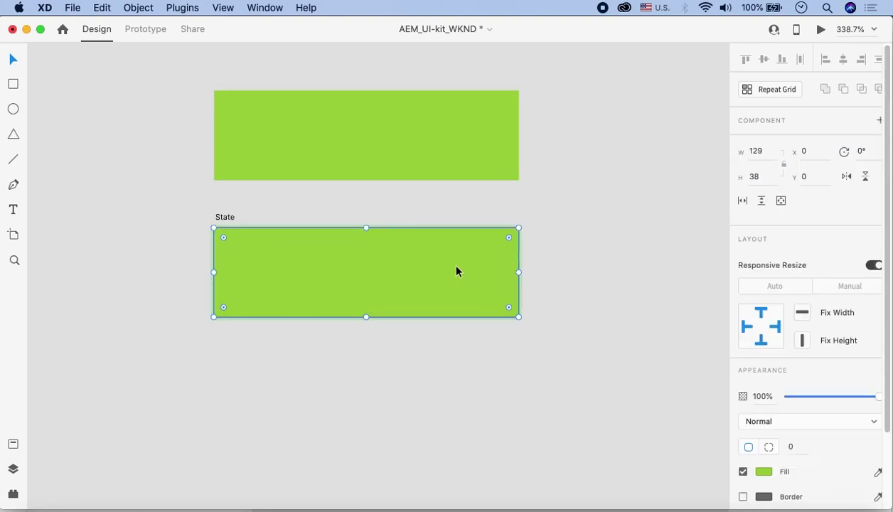
# Step: Send the pasted green rectangle behind the MAGAZINE text in the Hover State
pyautogui.rightClick(394, 260)
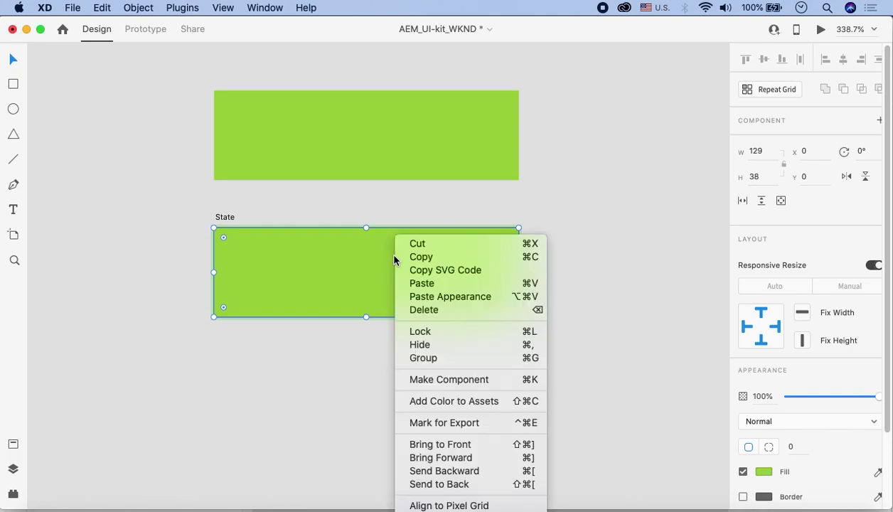
pyautogui.click(419, 484)
pyautogui.click(436, 386)
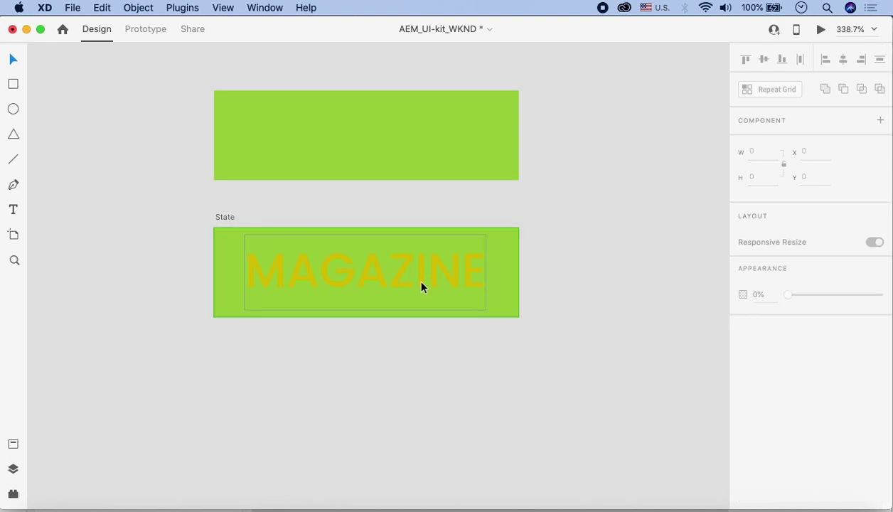
# Step: Set the fill of the Hover State's MAGAZINE text to white #FFFFFF
pyautogui.click(422, 285)
pyautogui.doubleClick(418, 276)
pyautogui.scroll(-5, 817, 440)
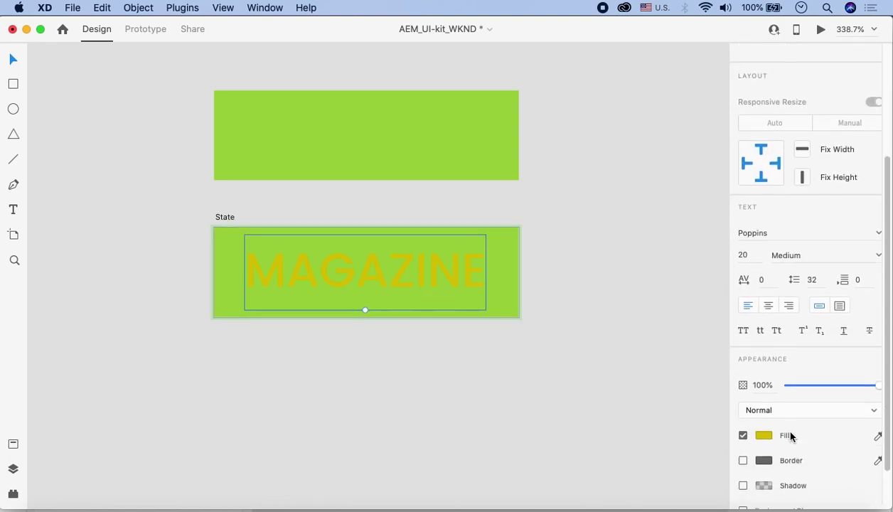
pyautogui.click(763, 429)
pyautogui.click(599, 354)
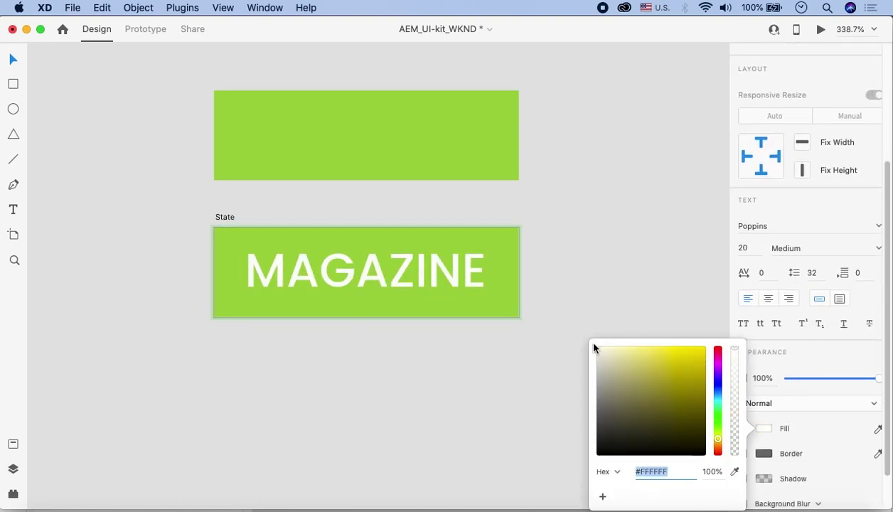
# Step: Set the Hover State's MAGAZINE text to Bold weight and centre it on the green rectangle
pyautogui.click(878, 248)
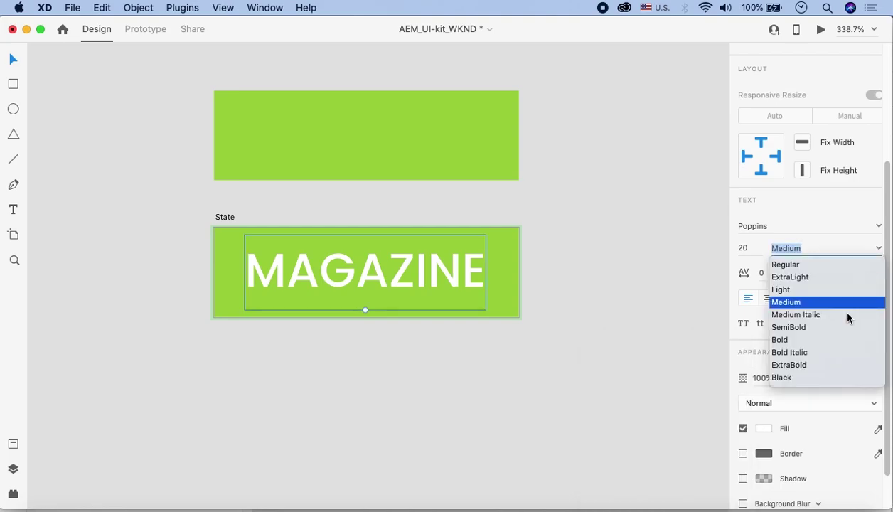
pyautogui.click(791, 340)
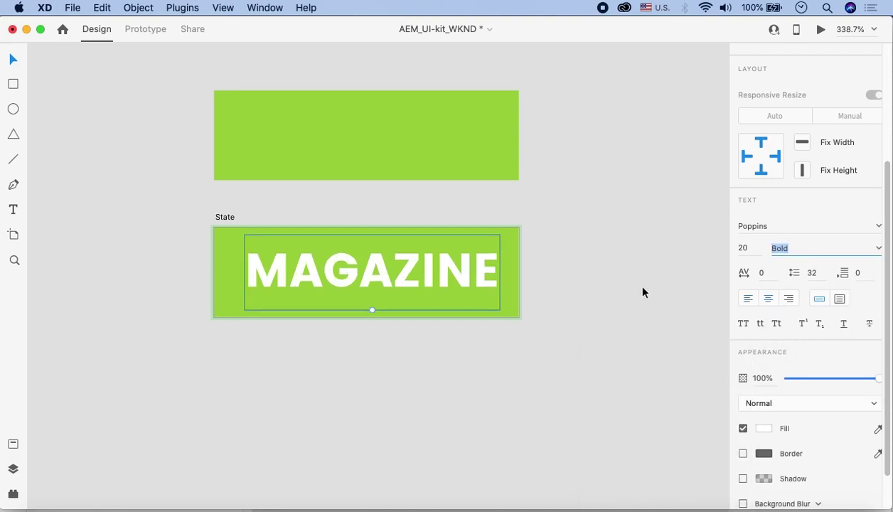
pyautogui.click(421, 272)
pyautogui.click(601, 259)
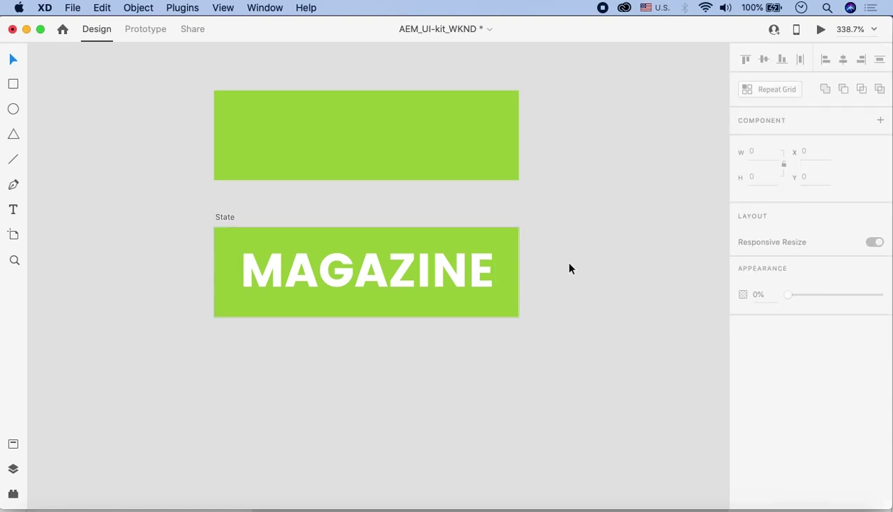
# Step: Move the MAGAZINE component off the State artboard onto empty canvas at about X 2926, Y -3008
pyautogui.click(13, 235)
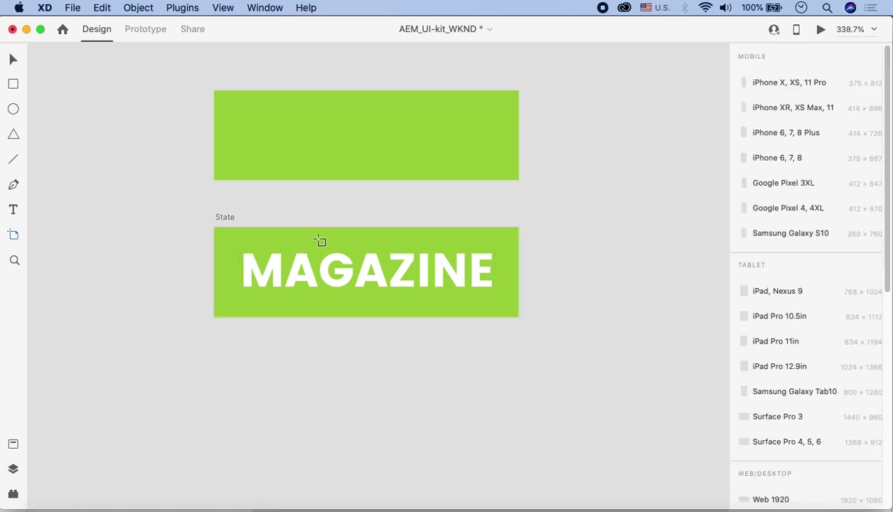
pyautogui.scroll(-5, 289, 189)
pyautogui.click(13, 61)
pyautogui.moveTo(417, 281); pyautogui.dragTo(289, 221)
pyautogui.moveTo(337, 242); pyautogui.dragTo(617, 247)
pyautogui.hscroll(5, 569, 227)
pyautogui.moveTo(530, 208); pyautogui.dragTo(588, 208)
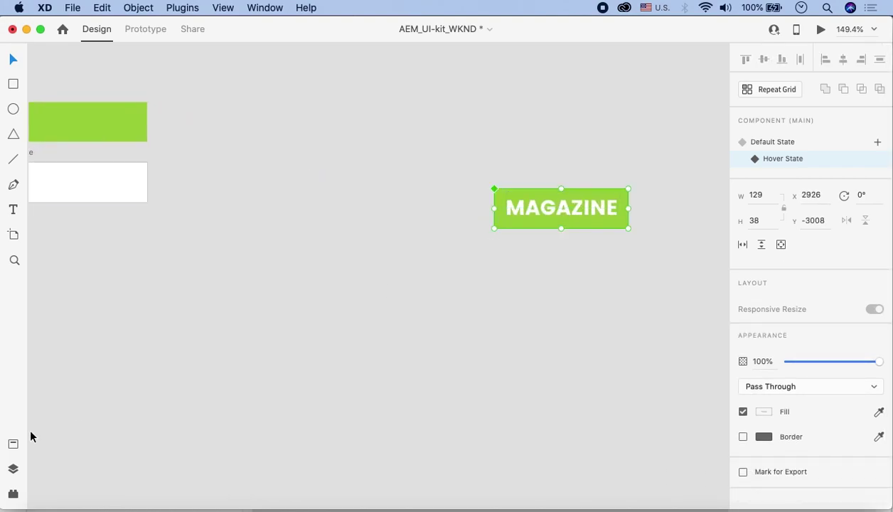
# Step: Create a Google Pixel 3XL artboard and move it beside the MAGAZINE component, at about X 3175, Y -3758
pyautogui.click(13, 235)
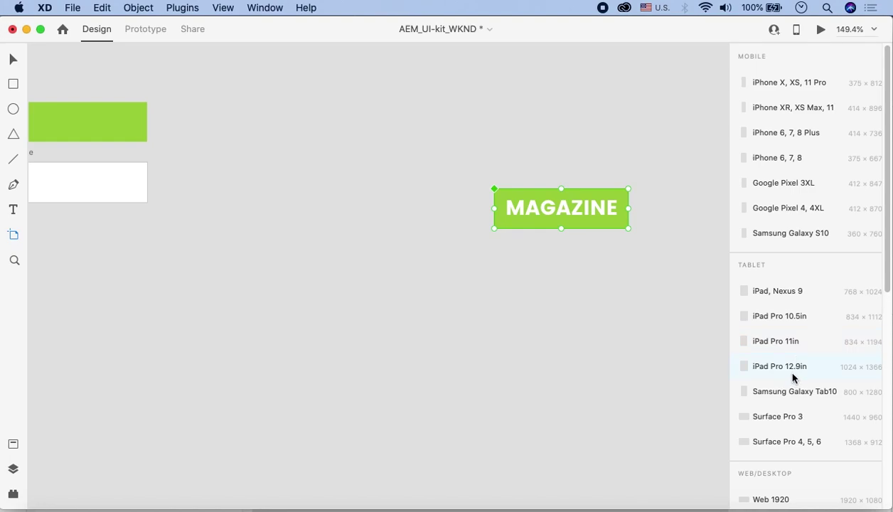
pyautogui.click(769, 184)
pyautogui.click(13, 60)
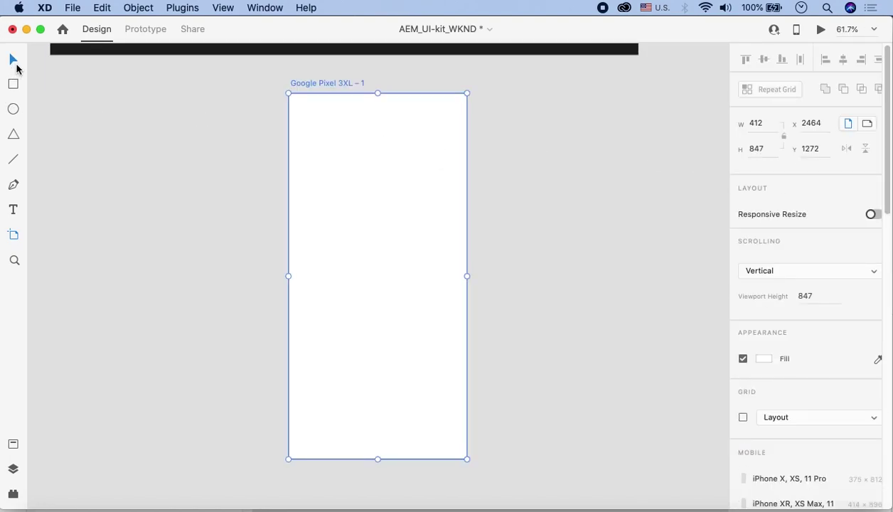
pyautogui.scroll(-5, 300, 79)
pyautogui.moveTo(299, 79); pyautogui.dragTo(412, 119)
pyautogui.scroll(5, 329, 191)
pyautogui.scroll(5, 379, 203)
pyautogui.hscroll(3, 233, 300)
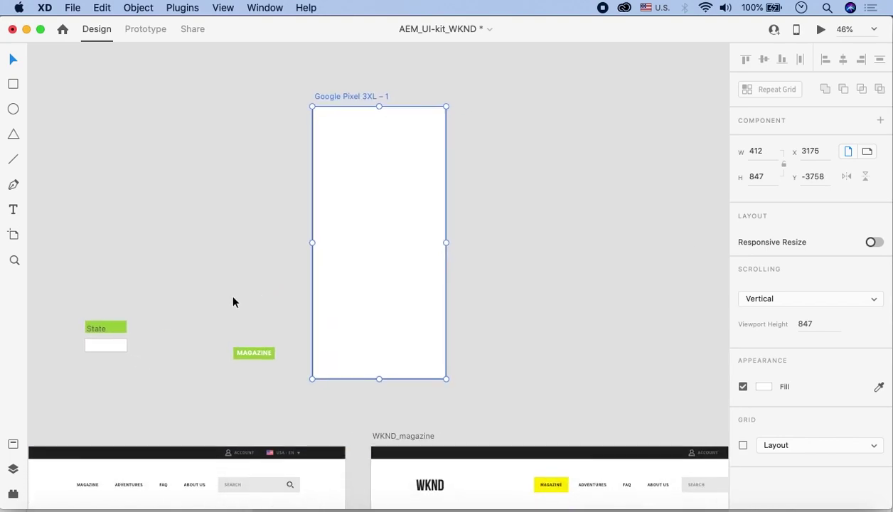
# Step: Move the MAGAZINE component onto the upper middle of the Google Pixel 3XL artboard, at about X 142, Y 52
pyautogui.scroll(5, 231, 371)
pyautogui.click(273, 416)
pyautogui.moveTo(273, 419); pyautogui.dragTo(387, 214)
# Step: Switch the MAGAZINE component on the Google Pixel 3XL artboard to its Default State and check its text
pyautogui.scroll(5, 410, 271)
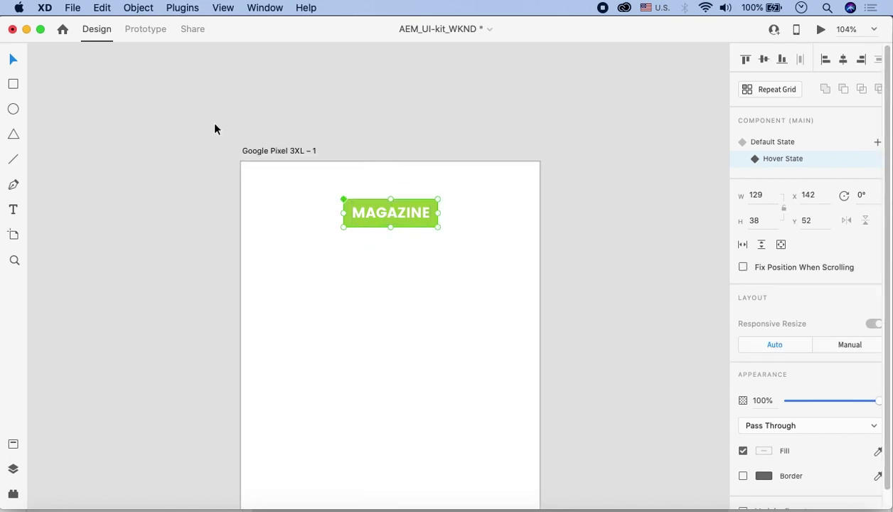
pyautogui.click(789, 143)
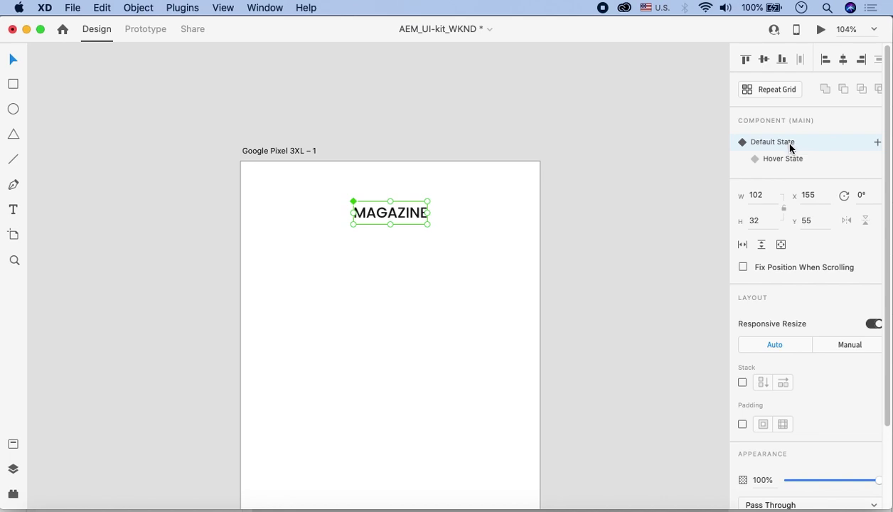
pyautogui.doubleClick(395, 217)
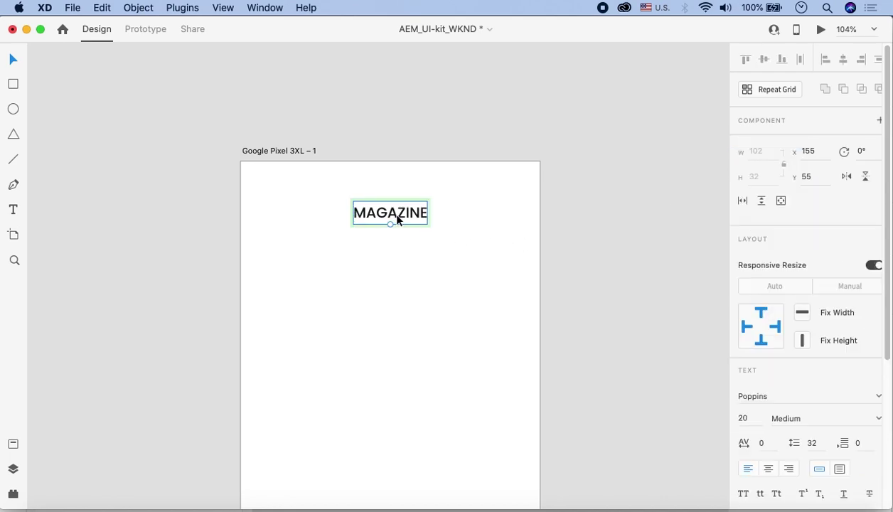
pyautogui.click(382, 72)
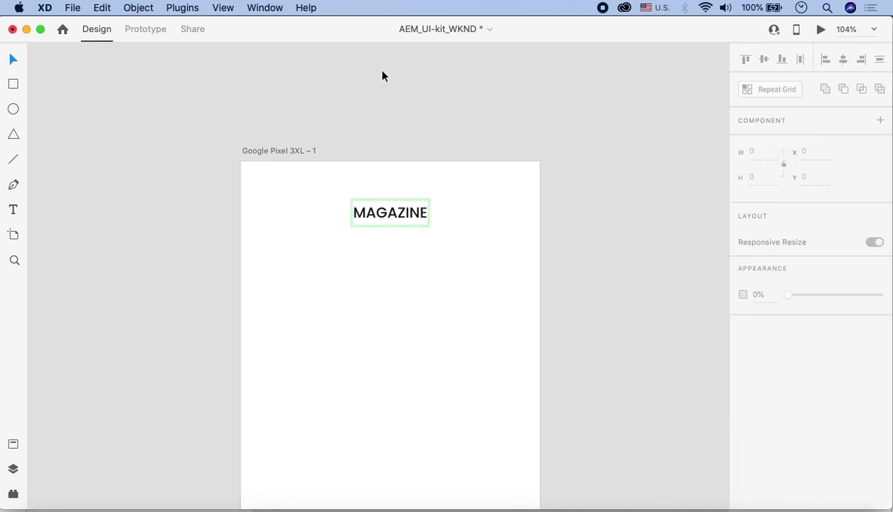
# Step: Preview the Google Pixel 3XL artboard to test the MAGAZINE component's hover interaction
pyautogui.click(281, 151)
pyautogui.click(817, 29)
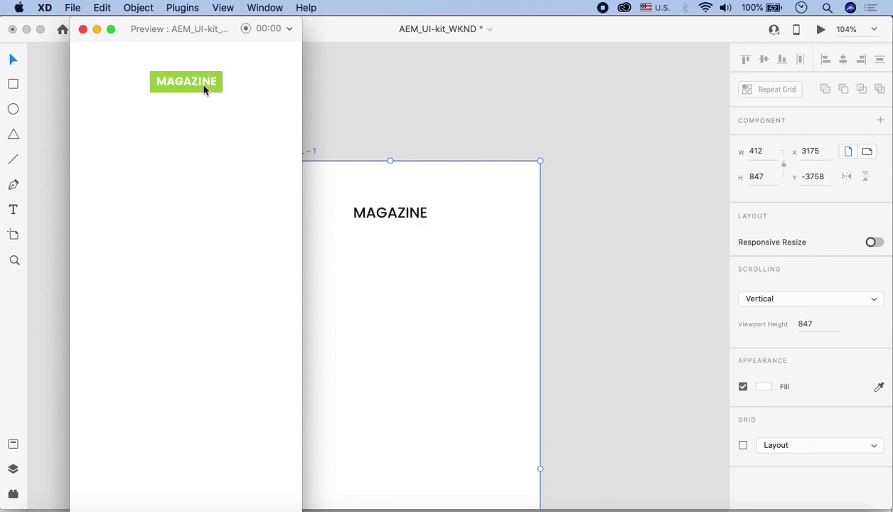
pyautogui.click(84, 30)
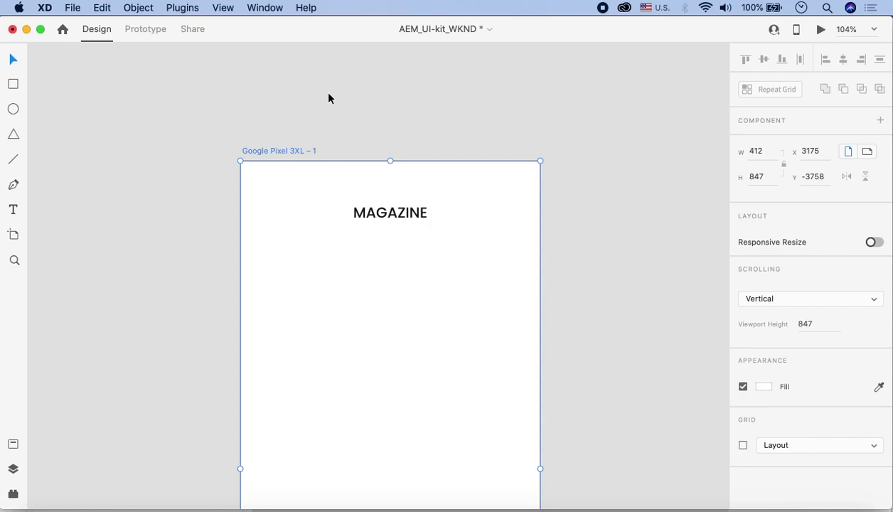
pyautogui.press('super+Return')
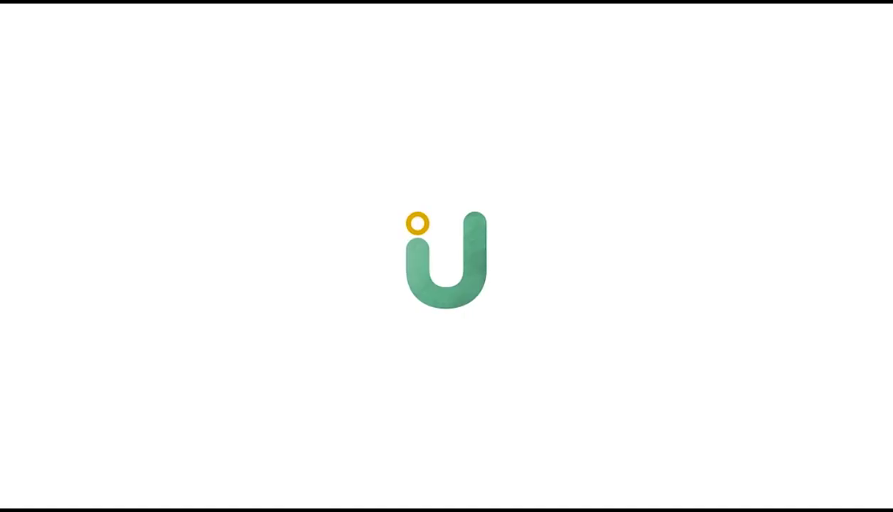